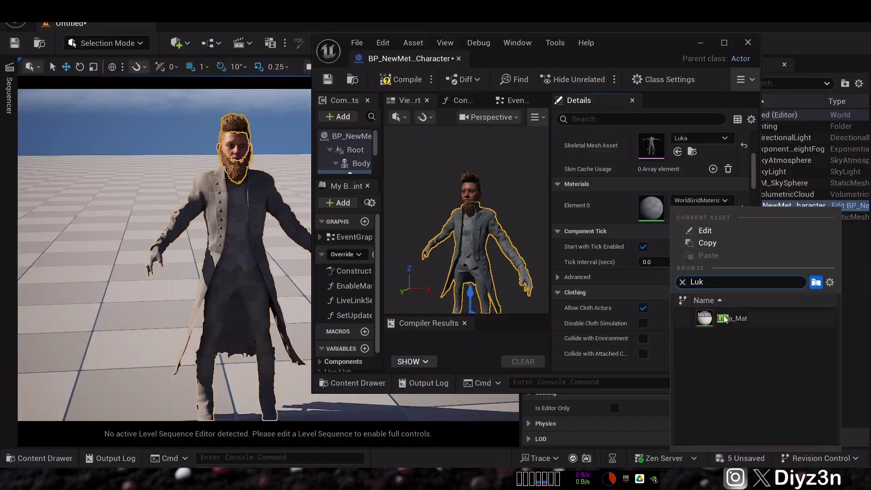
Step: Assign the Luka_Mat material to Element 0 of the Luka skeletal mesh, compile the blueprint and close its editor
{"action": "left_click", "coordinate": [725, 319]}
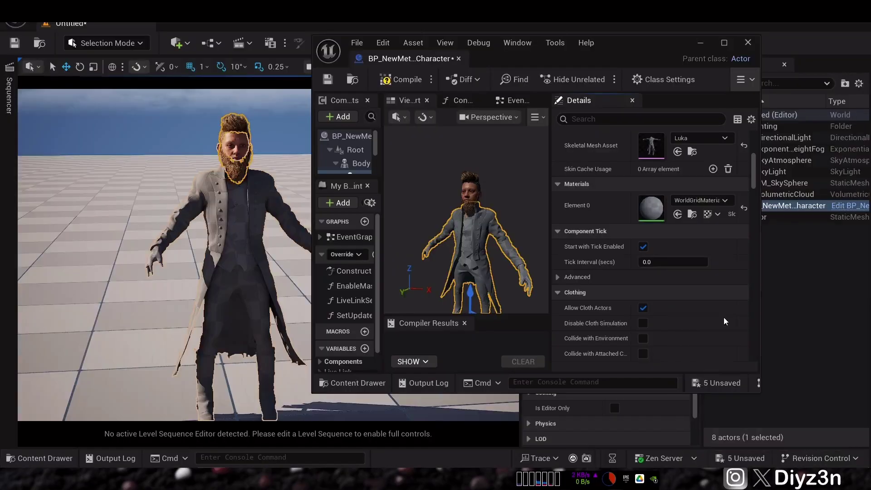
{"action": "left_click", "coordinate": [394, 82]}
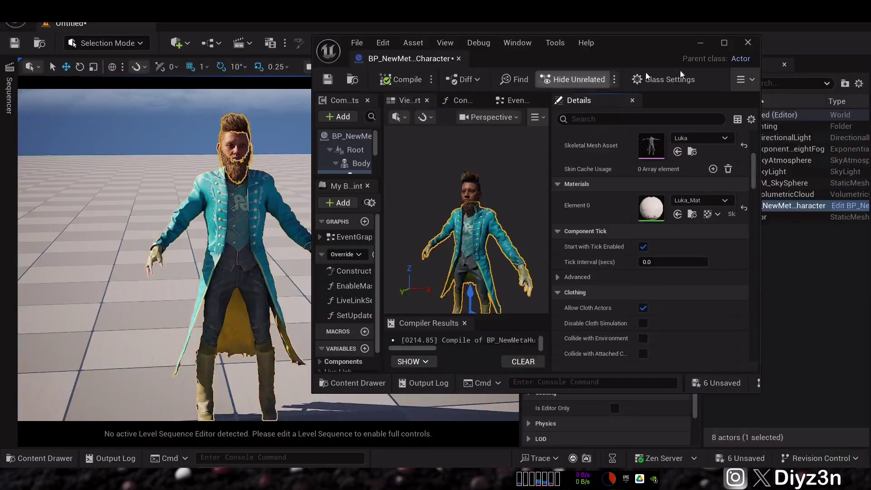
{"action": "left_click", "coordinate": [749, 43]}
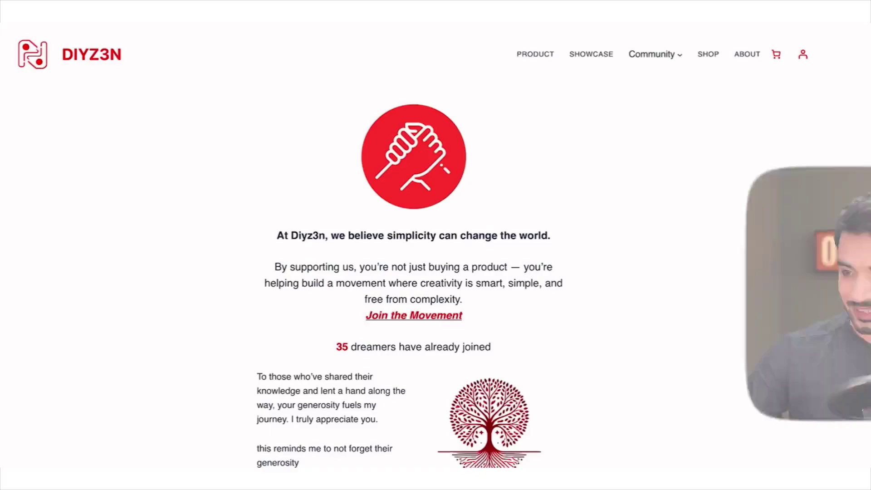
Step: Look through the supporters page and the Prize Room page on the Diyz3n website
{"action": "scroll", "coordinate": [435, 245], "scroll_direction": "down", "scroll_amount": 12}
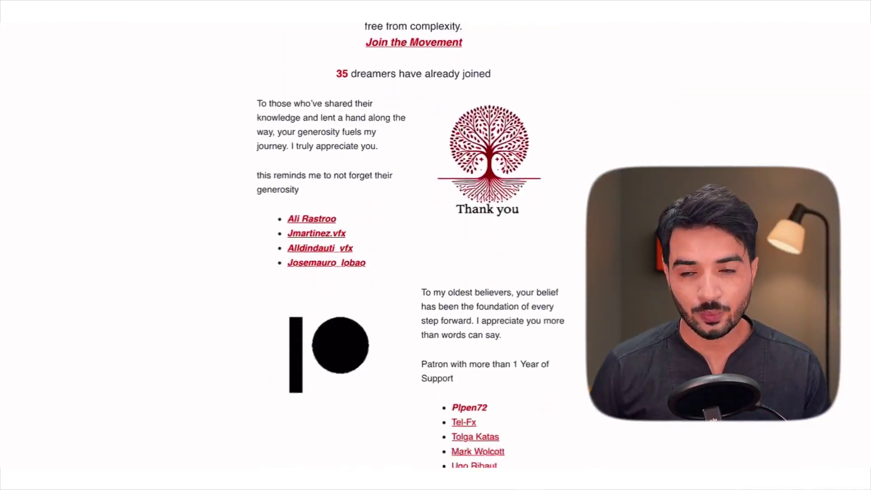
{"action": "scroll", "coordinate": [413, 245], "scroll_direction": "down", "scroll_amount": 9}
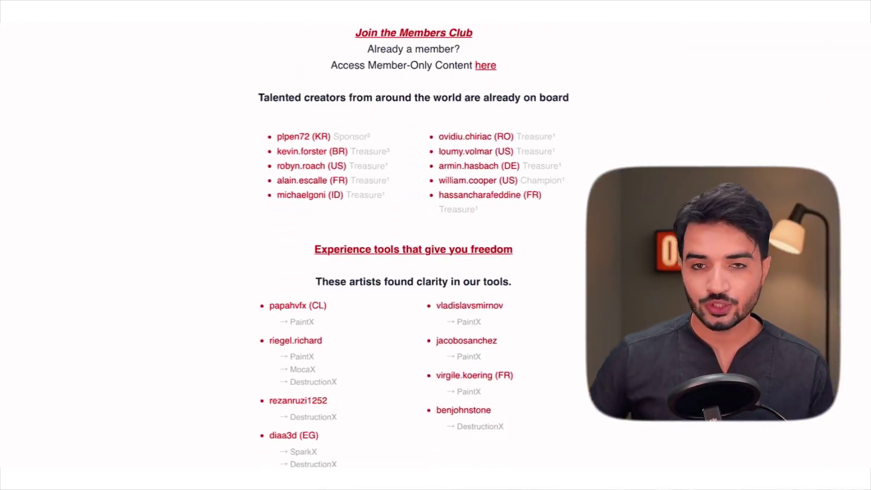
{"action": "scroll", "coordinate": [413, 245], "scroll_direction": "down", "scroll_amount": 2}
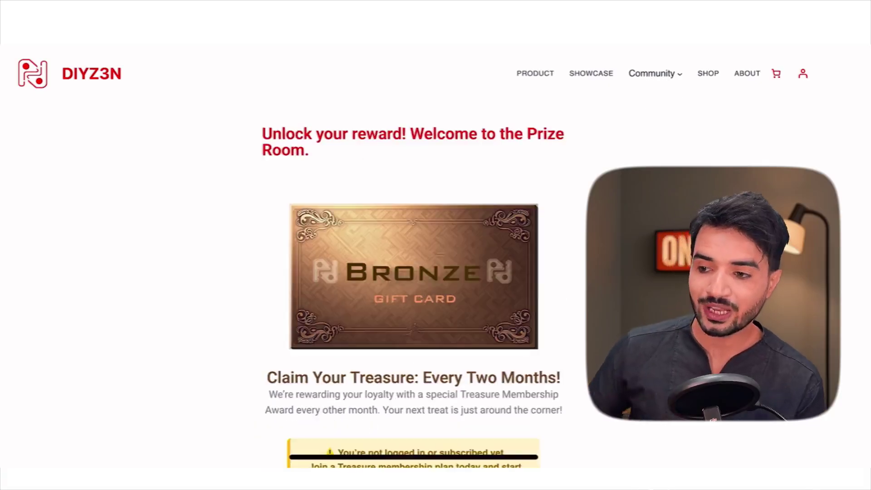
{"action": "scroll", "coordinate": [413, 254], "scroll_direction": "down", "scroll_amount": 6}
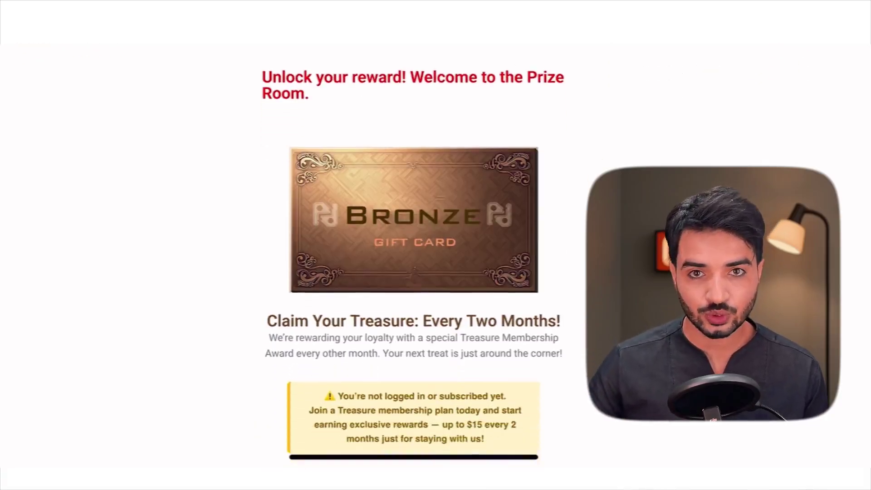
{"action": "scroll", "coordinate": [413, 254], "scroll_direction": "down", "scroll_amount": 3}
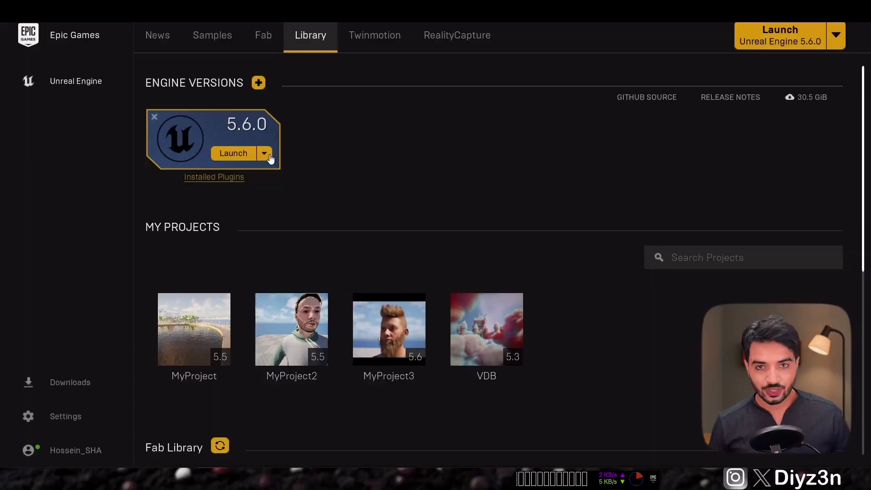
Step: In the Epic Games Launcher, review the installation options of Unreal Engine 5.6.0, including MetaHuman Creator Core Data
{"action": "left_click", "coordinate": [265, 154]}
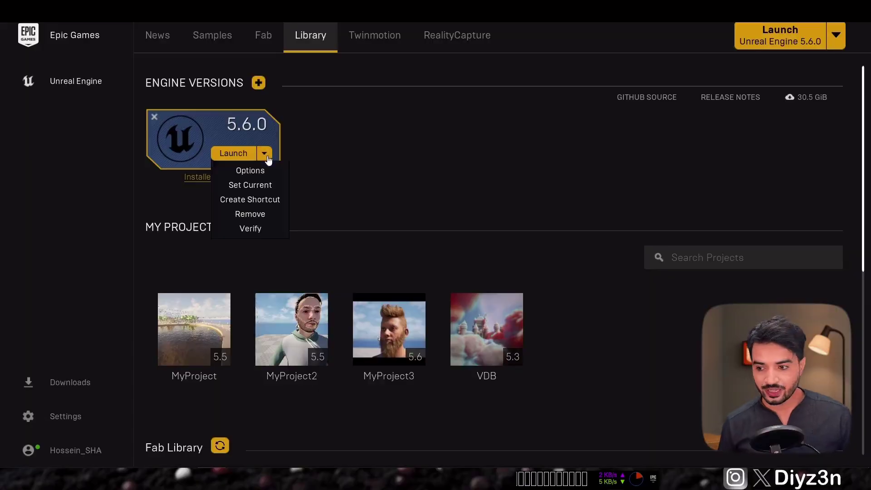
{"action": "left_click", "coordinate": [268, 171]}
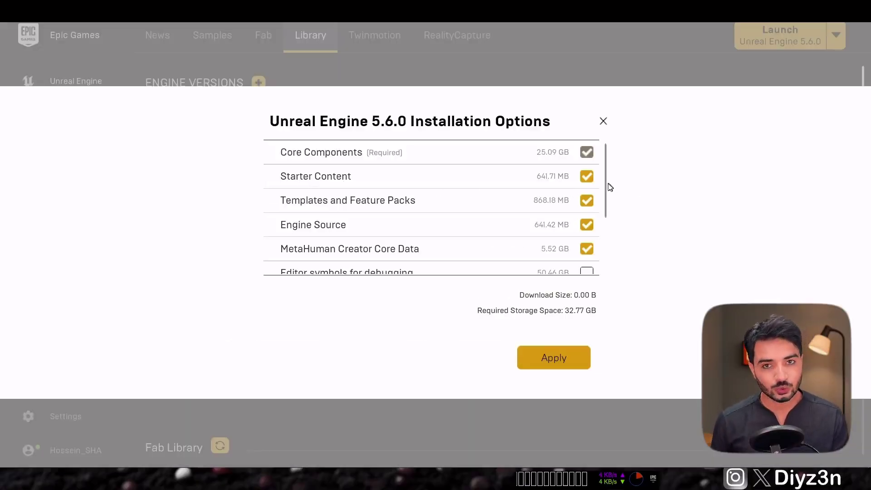
{"action": "scroll", "coordinate": [610, 190], "scroll_direction": "down", "scroll_amount": 2}
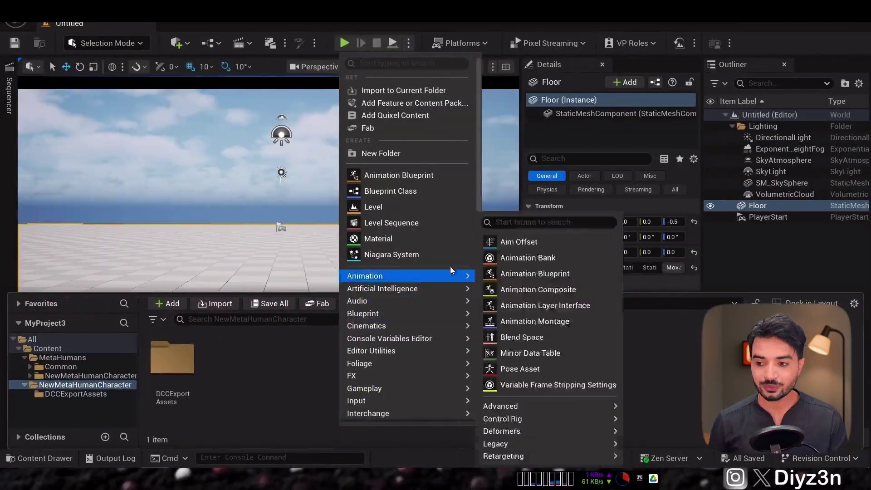
Step: In Unreal Editor, create a MetaHuman Character asset in the NewMetaHumanCharacter folder, keep its default name and open it
{"action": "left_click_drag", "start_coordinate": [479, 257], "coordinate": [474, 383]}
{"action": "mouse_move", "coordinate": [420, 266]}
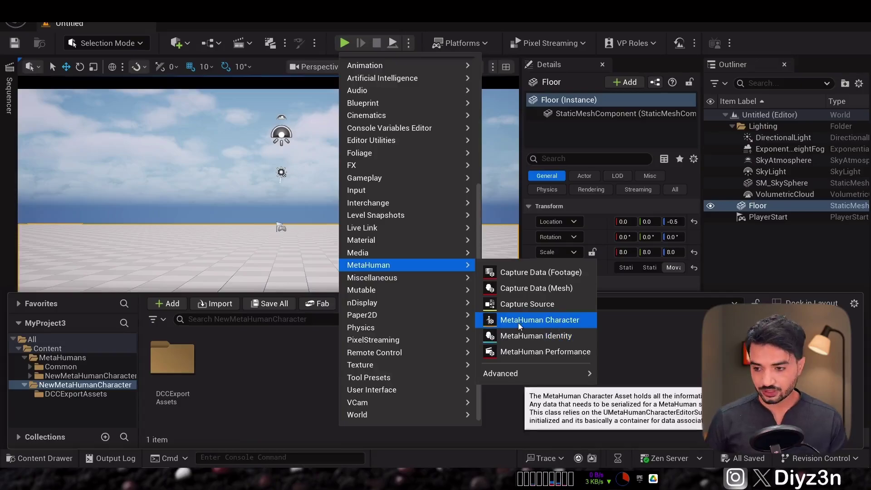
{"action": "left_click", "coordinate": [576, 320]}
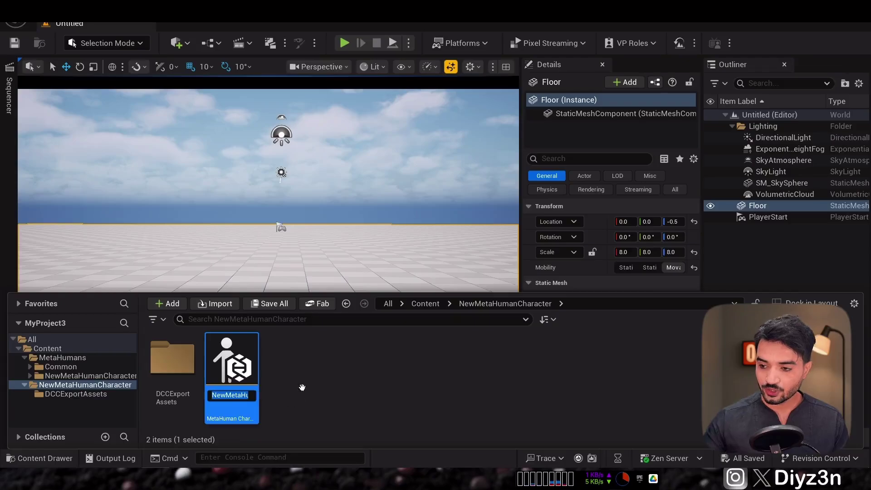
{"action": "key", "text": "Return"}
{"action": "double_click", "coordinate": [246, 363]}
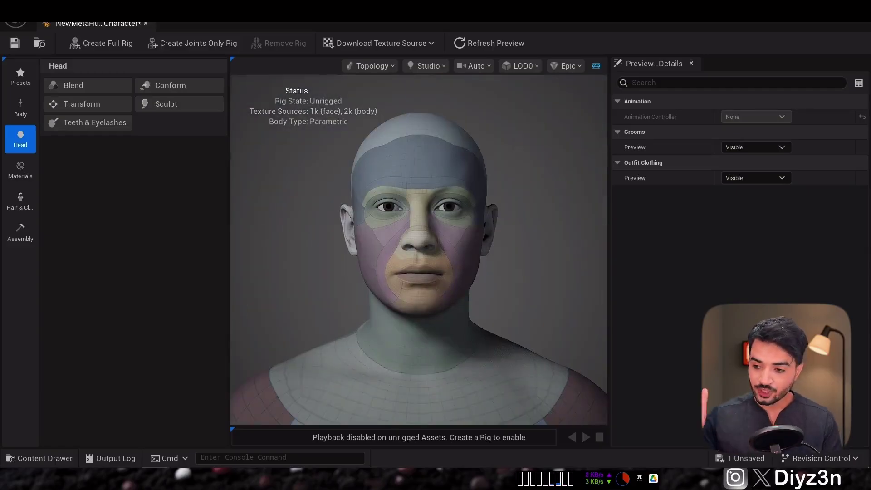
Step: Try several body presets on the character and apply the Aoi body
{"action": "left_click", "coordinate": [21, 108]}
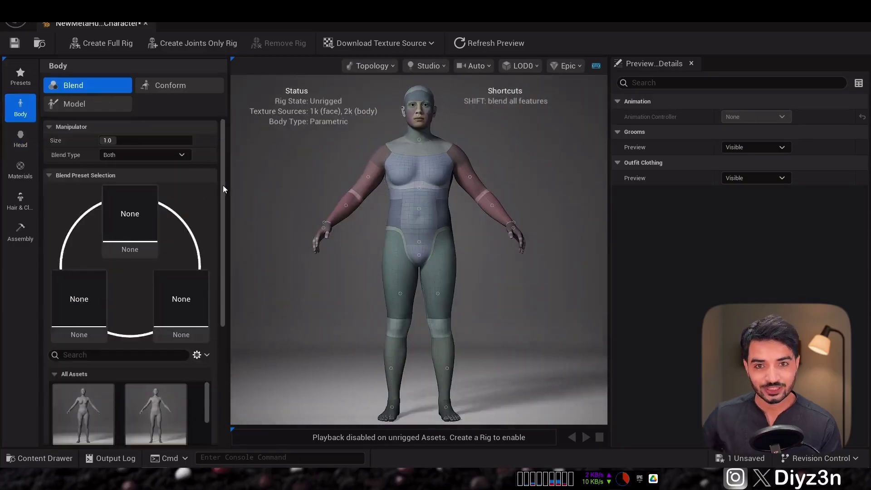
{"action": "scroll", "coordinate": [199, 159], "scroll_direction": "down", "scroll_amount": 5}
{"action": "double_click", "coordinate": [149, 368]}
{"action": "double_click", "coordinate": [91, 367]}
{"action": "double_click", "coordinate": [97, 307]}
{"action": "double_click", "coordinate": [141, 363]}
{"action": "double_click", "coordinate": [180, 286]}
{"action": "left_click", "coordinate": [21, 108]}
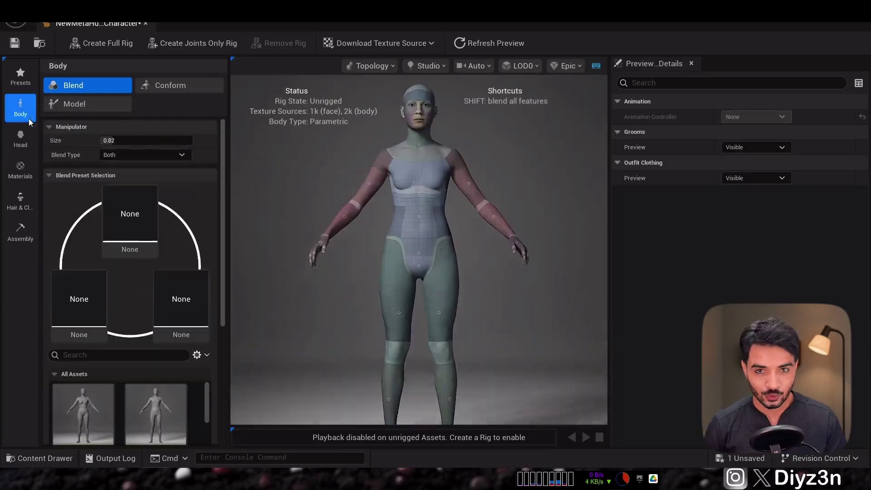
{"action": "scroll", "coordinate": [90, 318], "scroll_direction": "down", "scroll_amount": 5}
{"action": "double_click", "coordinate": [89, 345]}
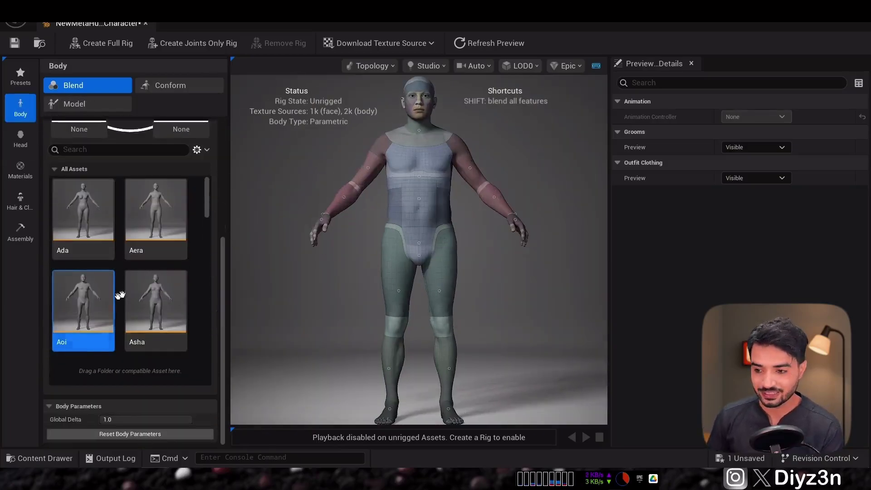
Step: Browse the character presets and apply the Asha preset to the head
{"action": "left_click", "coordinate": [21, 77]}
{"action": "scroll", "coordinate": [209, 263], "scroll_direction": "down", "scroll_amount": 5}
{"action": "left_click", "coordinate": [20, 138]}
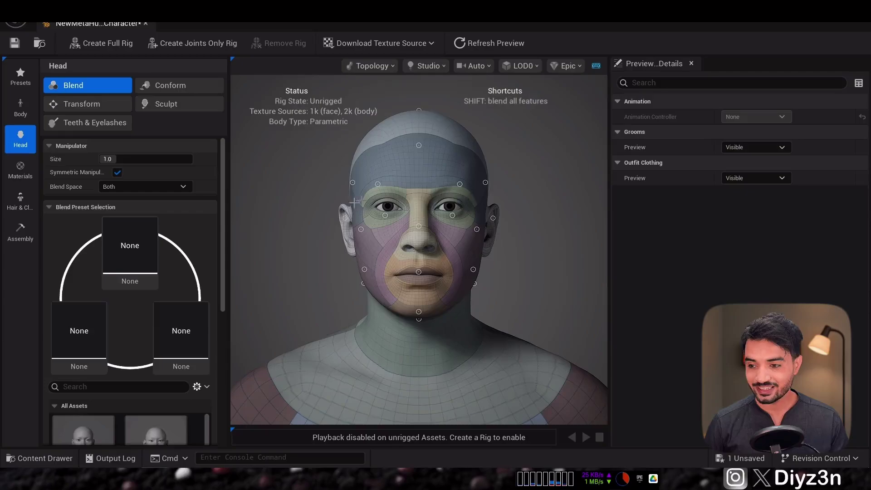
{"action": "left_click_drag", "start_coordinate": [223, 202], "coordinate": [222, 273]}
{"action": "double_click", "coordinate": [157, 318]}
{"action": "double_click", "coordinate": [152, 385]}
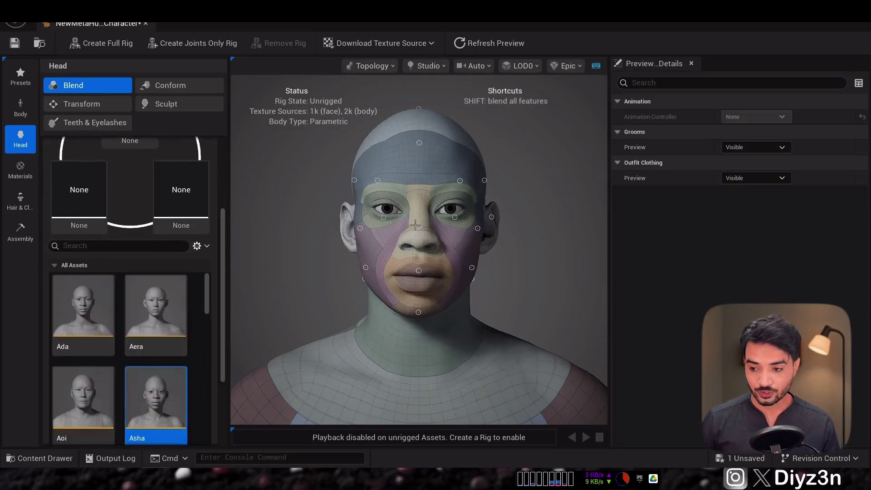
Step: Fill the three head blend slots with the Aera, Ada and Asha presets
{"action": "left_click_drag", "start_coordinate": [171, 312], "coordinate": [181, 196]}
{"action": "left_click_drag", "start_coordinate": [86, 311], "coordinate": [79, 195]}
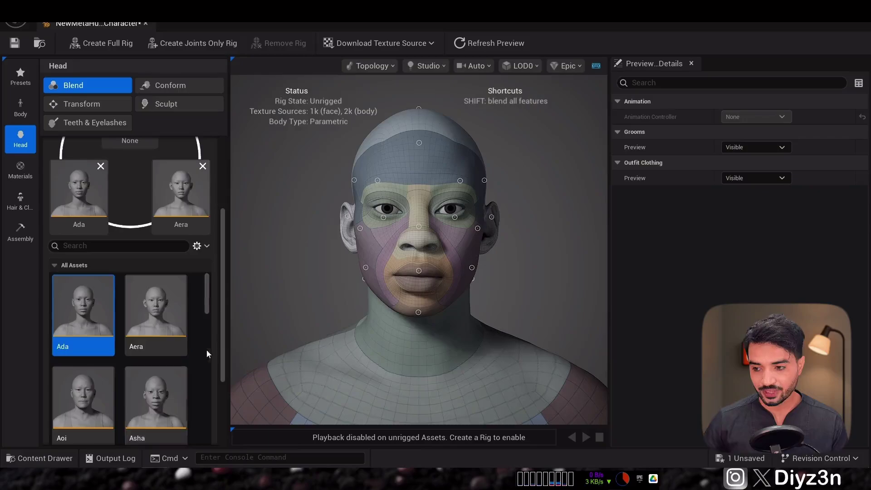
{"action": "scroll", "coordinate": [216, 296], "scroll_direction": "up", "scroll_amount": 3}
{"action": "scroll", "coordinate": [216, 296], "scroll_direction": "down", "scroll_amount": 1}
{"action": "left_click_drag", "start_coordinate": [157, 431], "coordinate": [124, 172]}
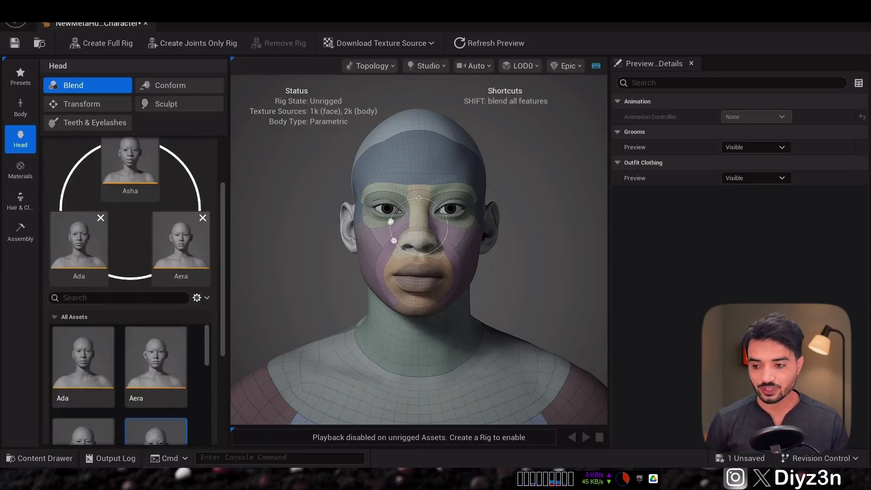
Step: Check the head's conform and sculpt tools, and set the tooth length to 0.05 in the teeth model
{"action": "left_click", "coordinate": [169, 86]}
{"action": "left_click", "coordinate": [164, 104]}
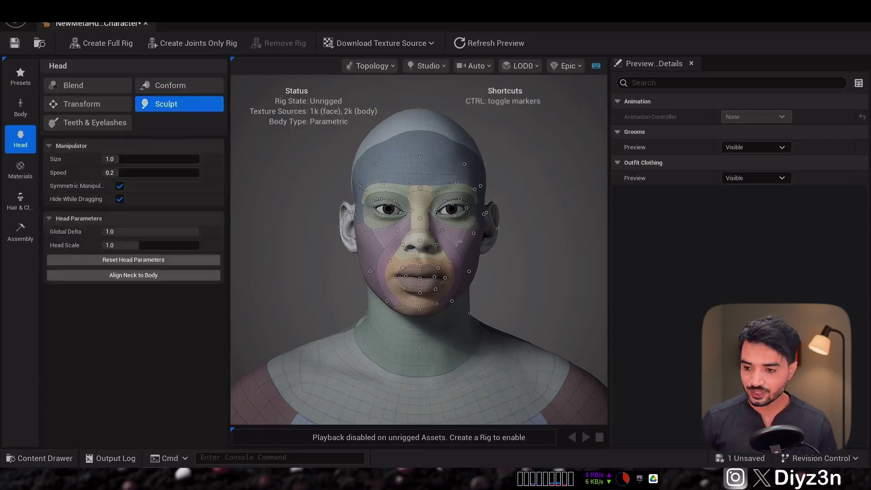
{"action": "left_click", "coordinate": [81, 120]}
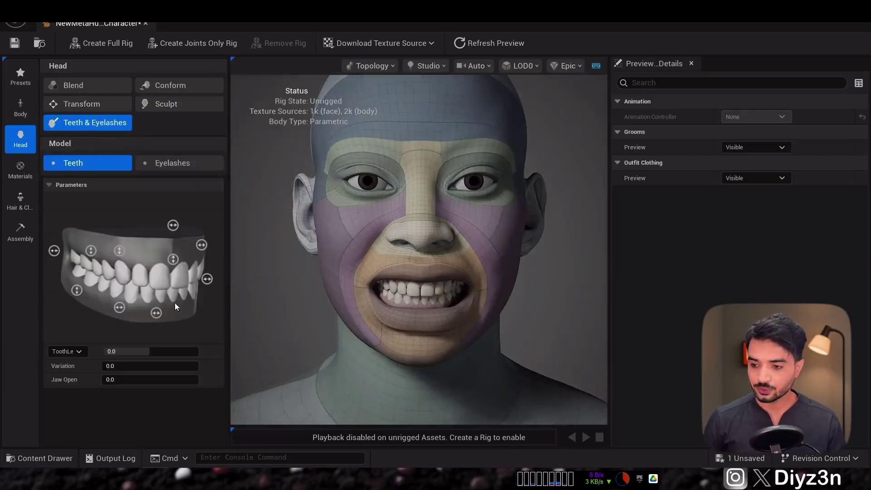
{"action": "left_click_drag", "start_coordinate": [173, 259], "coordinate": [185, 271]}
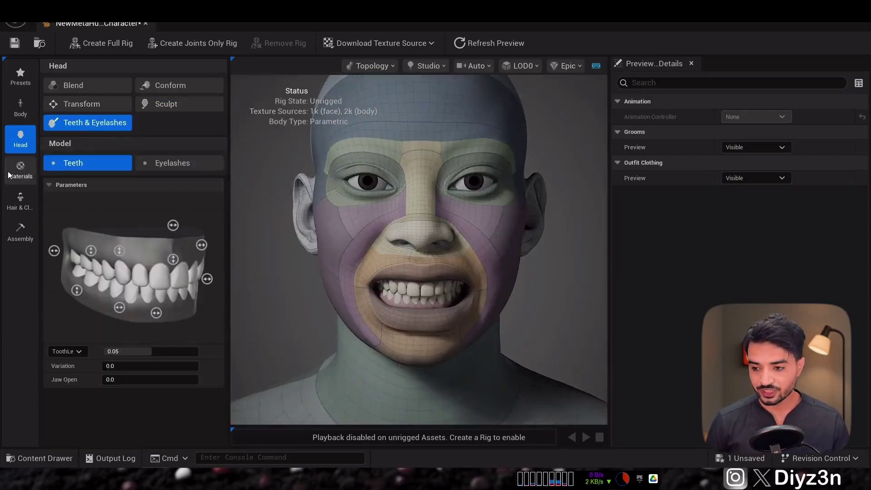
Step: Apply the second freckle pattern to the skin and change the eyes to a light blue-grey iris
{"action": "left_click", "coordinate": [10, 175]}
{"action": "left_click", "coordinate": [171, 338]}
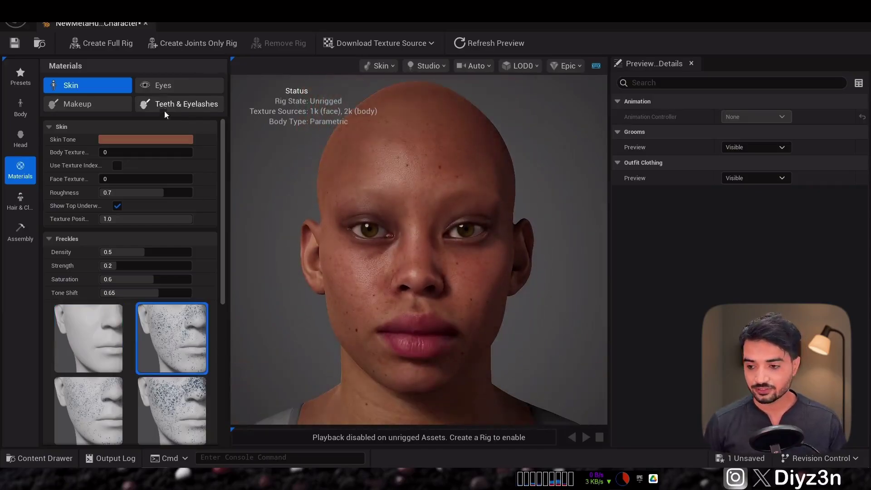
{"action": "left_click", "coordinate": [166, 85]}
Step: Apply the winged eyeliner makeup and change the teeth color to a warm off-white
{"action": "left_click", "coordinate": [109, 106]}
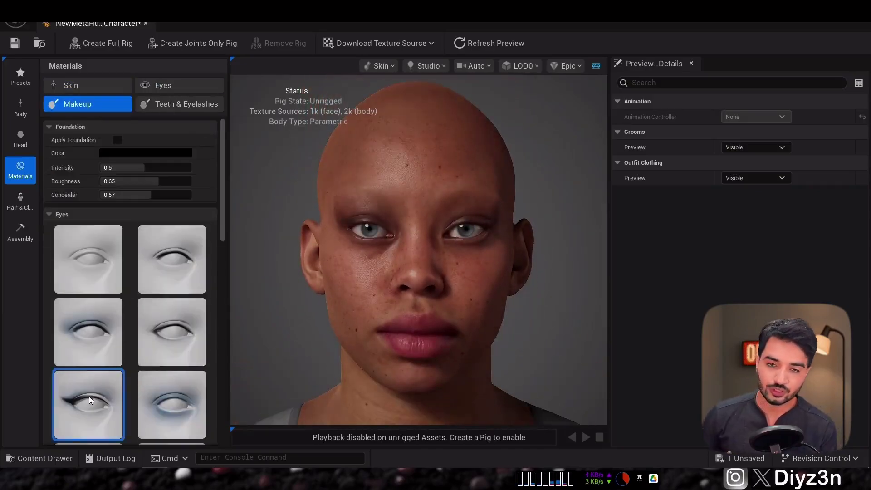
{"action": "left_click", "coordinate": [176, 104]}
{"action": "left_click", "coordinate": [150, 178]}
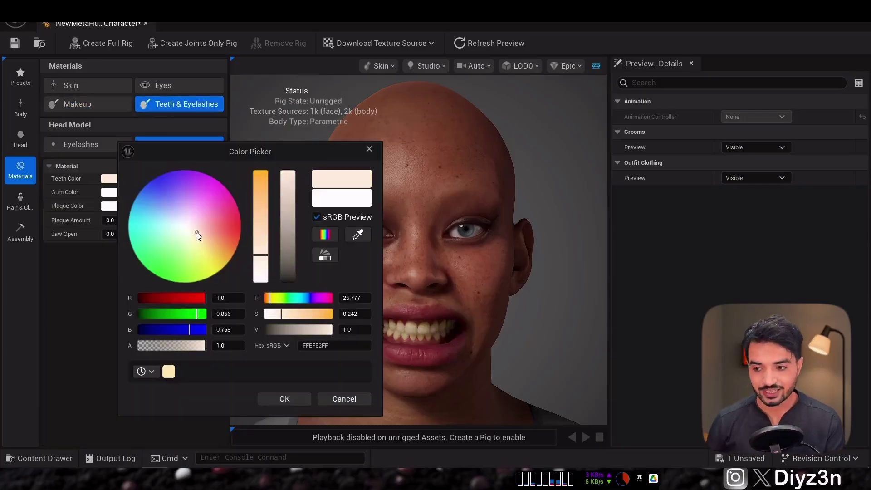
{"action": "key", "text": "Return"}
Step: Give the character a braided hairstyle and the Long Full Mustache groom
{"action": "left_click", "coordinate": [20, 202]}
{"action": "left_click", "coordinate": [84, 190]}
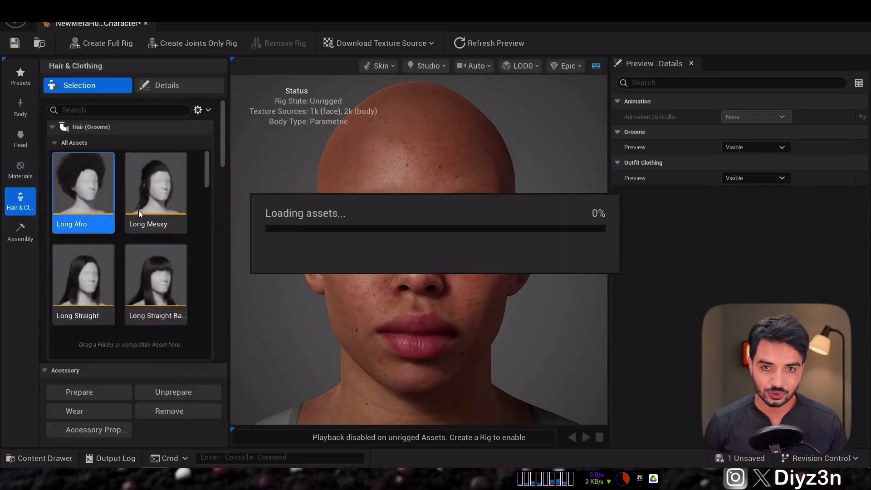
{"action": "left_click_drag", "start_coordinate": [207, 175], "coordinate": [200, 225]}
{"action": "left_click", "coordinate": [158, 183]}
{"action": "left_click_drag", "start_coordinate": [222, 157], "coordinate": [222, 257]}
{"action": "left_click", "coordinate": [83, 218]}
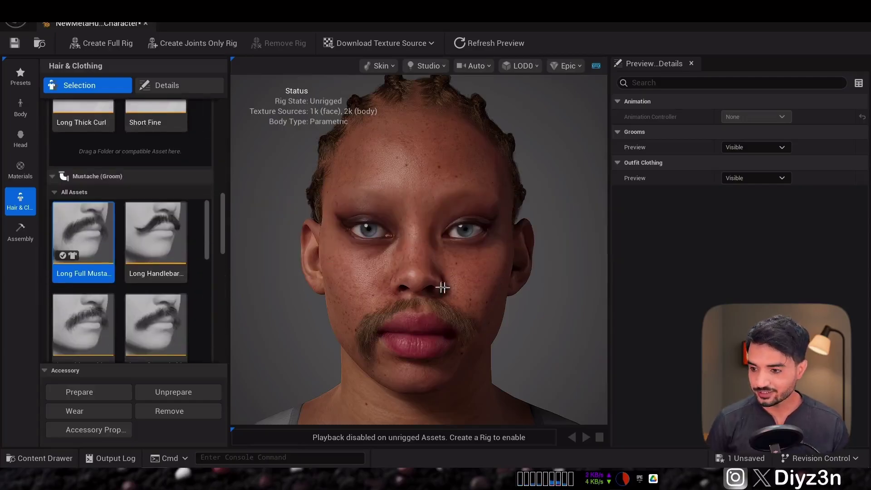
Step: Try the Split preview lighting with a rotated light rig, and switch the preview lighting to Texture Booth
{"action": "left_click", "coordinate": [429, 66]}
{"action": "left_click", "coordinate": [541, 117]}
{"action": "left_click", "coordinate": [431, 66]}
{"action": "left_click_drag", "start_coordinate": [515, 417], "coordinate": [482, 417]}
{"action": "left_click", "coordinate": [431, 66]}
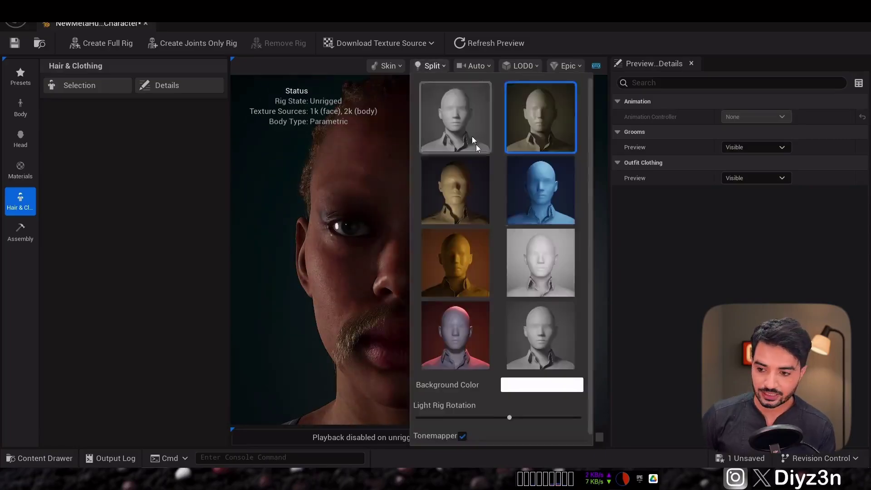
{"action": "left_click", "coordinate": [541, 190]}
{"action": "left_click", "coordinate": [520, 335]}
{"action": "left_click_drag", "start_coordinate": [418, 255], "coordinate": [363, 255]}
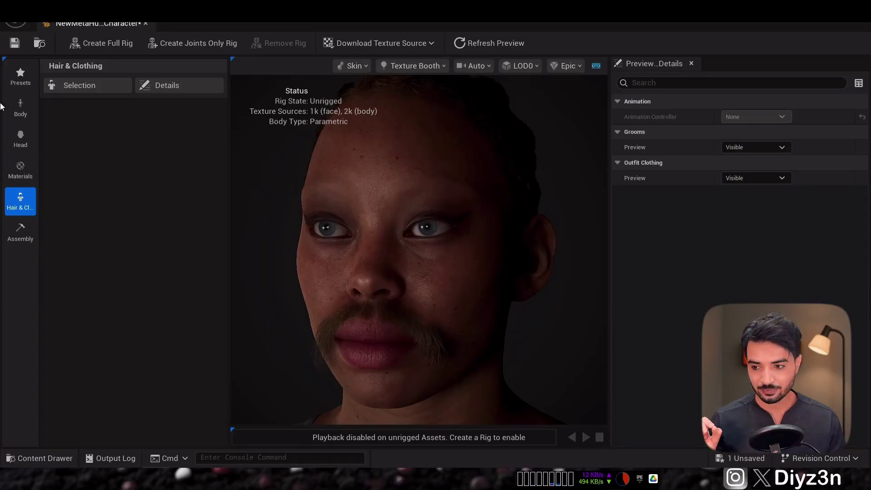
Step: Set the character assembly to UE Cine (Complete) with the NewMetaHumanCharacter folder as its root directory
{"action": "left_click", "coordinate": [20, 232]}
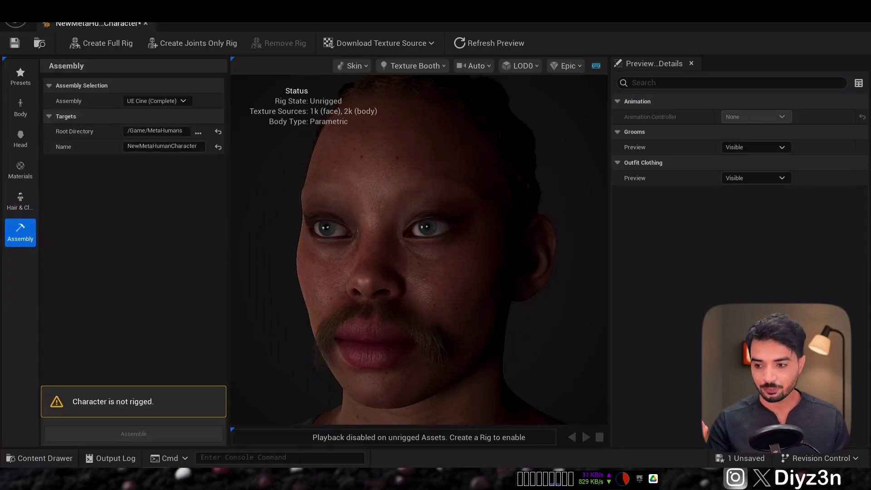
{"action": "left_click", "coordinate": [150, 101]}
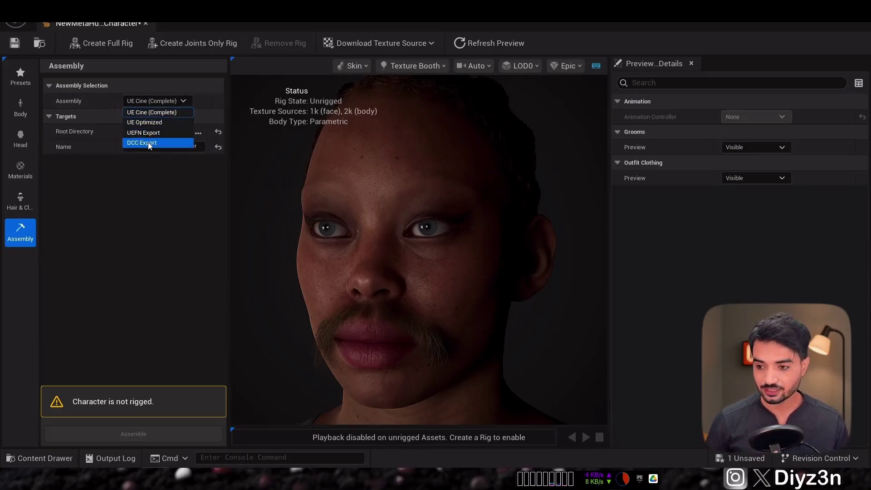
{"action": "left_click", "coordinate": [158, 113]}
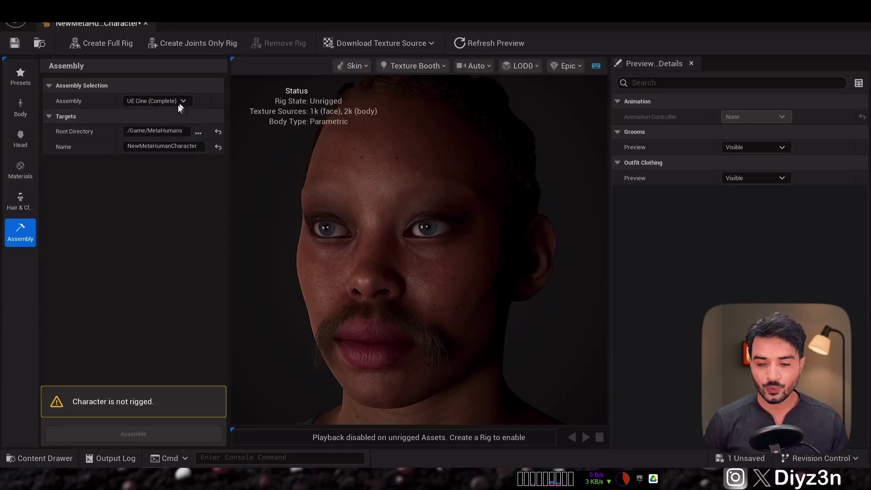
{"action": "left_click", "coordinate": [198, 134]}
{"action": "left_click", "coordinate": [254, 214]}
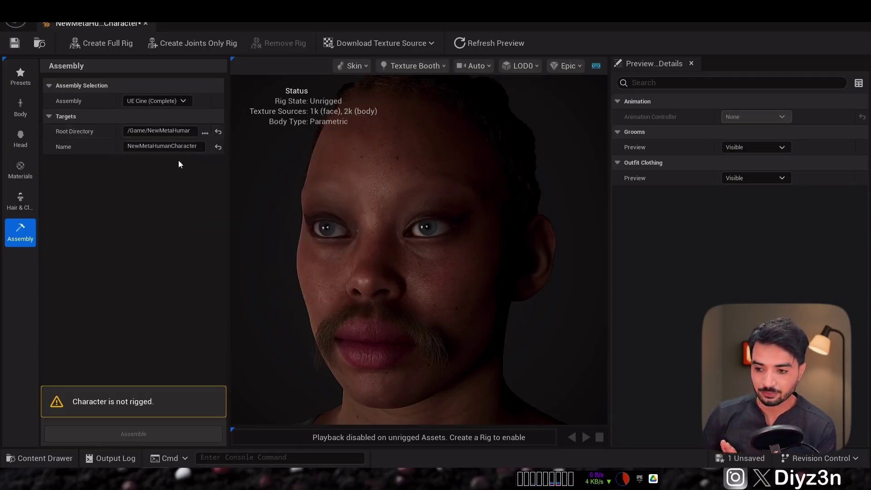
Step: Name the character assembly Loka and create the full rig for the MetaHuman
{"action": "left_click", "coordinate": [163, 146]}
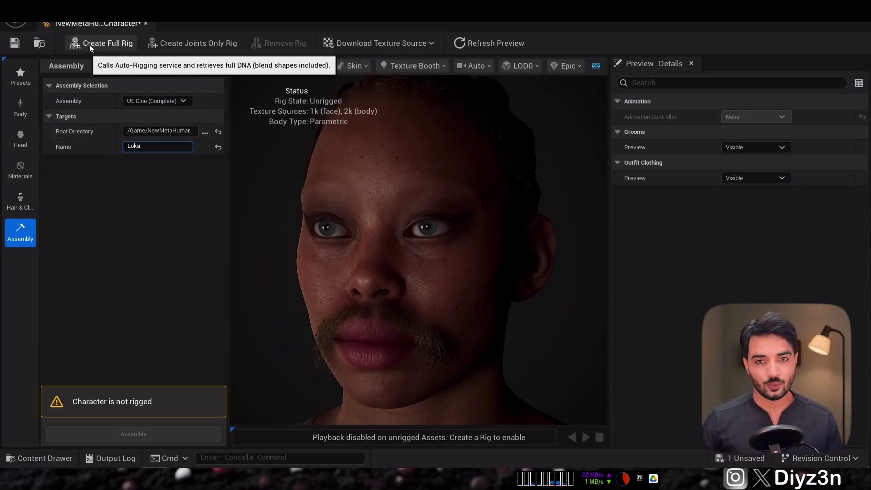
{"action": "left_click", "coordinate": [107, 43]}
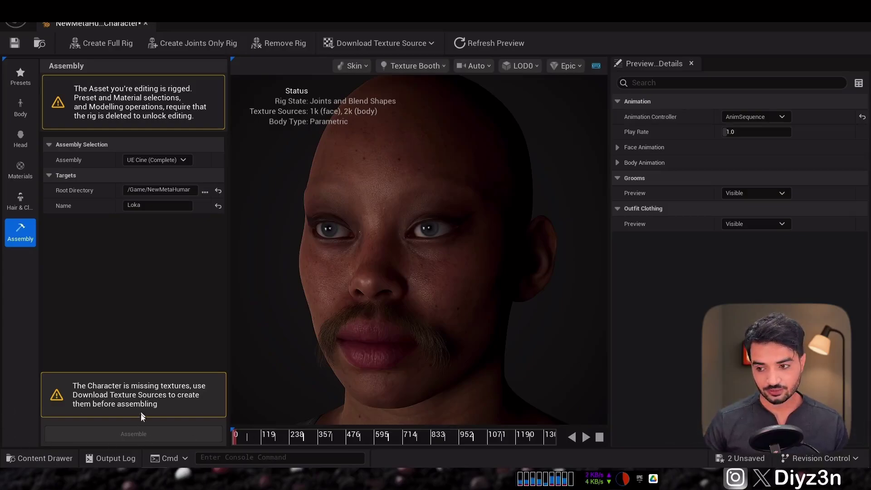
Step: Download the 2k resolution texture sources and assemble the character with the UE Cine (Complete) option
{"action": "left_click", "coordinate": [383, 48]}
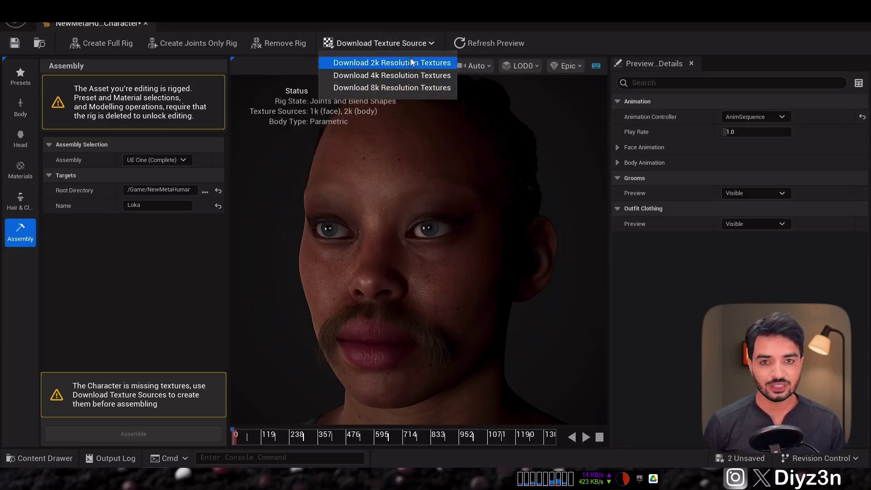
{"action": "left_click", "coordinate": [418, 63]}
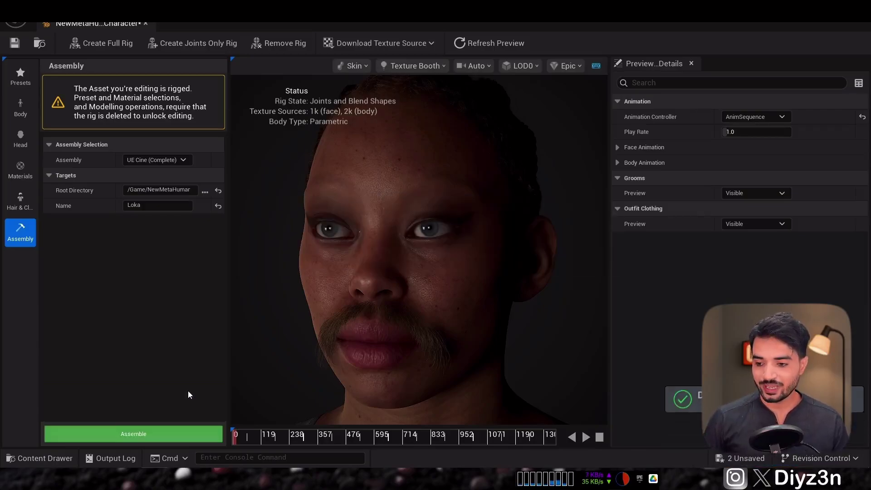
{"action": "left_click", "coordinate": [157, 162]}
{"action": "left_click", "coordinate": [157, 162]}
{"action": "left_click", "coordinate": [148, 432]}
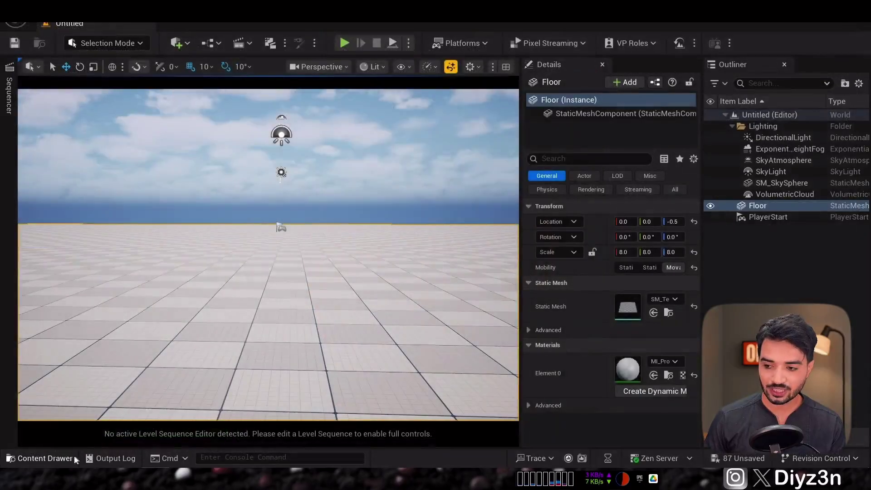
Step: Place the BP_Loka blueprint from the NewMetaHumanCharacter/Loka folder in the level
{"action": "left_click", "coordinate": [77, 459]}
{"action": "double_click", "coordinate": [232, 359]}
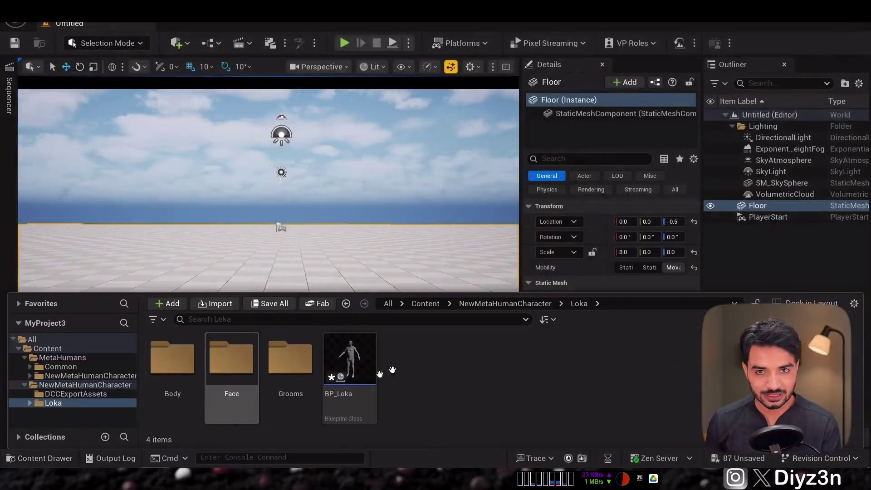
{"action": "left_click_drag", "start_coordinate": [349, 365], "coordinate": [329, 215]}
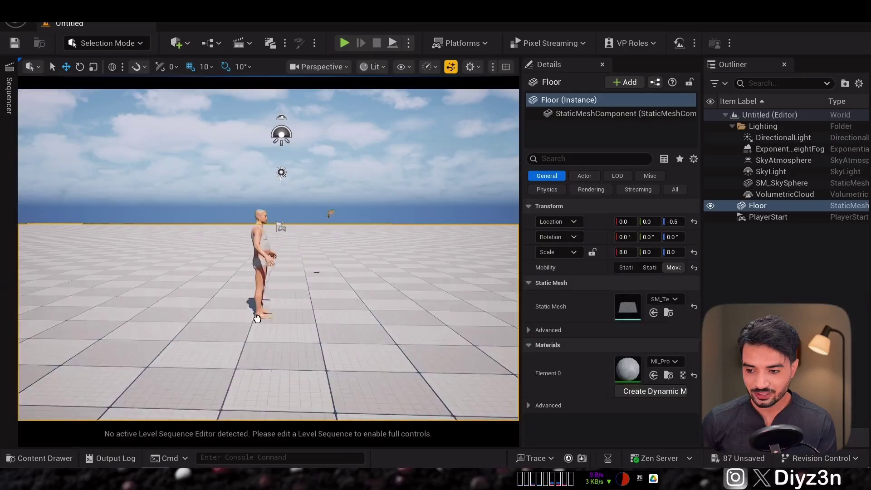
Step: Frame the placed character's face and rotate the sun direction to check how the light falls on it
{"action": "middle_click_drag", "start_coordinate": [330, 215], "coordinate": [314, 210]}
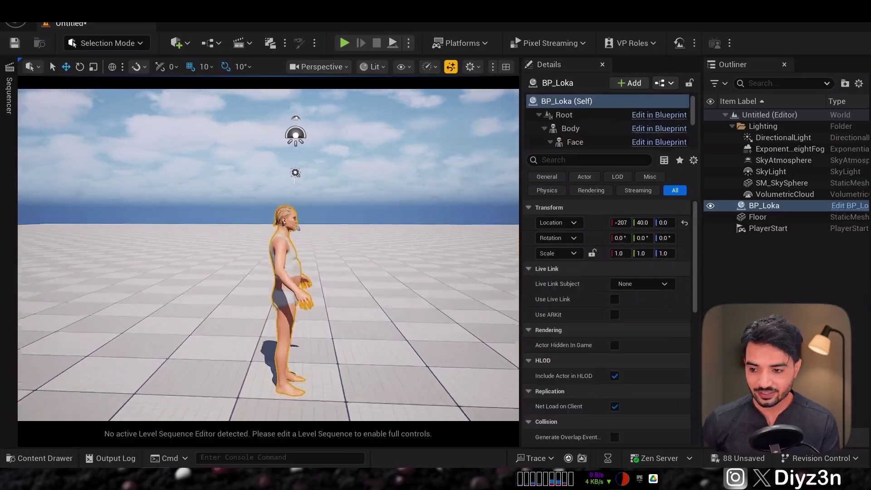
{"action": "scroll", "coordinate": [314, 210], "scroll_direction": "up", "scroll_amount": 5}
{"action": "scroll", "coordinate": [314, 209], "scroll_direction": "down", "scroll_amount": 1}
{"action": "right_click_drag", "start_coordinate": [314, 209], "coordinate": [287, 208]}
{"action": "key", "text": "f"}
{"action": "left_click_drag", "start_coordinate": [287, 208], "coordinate": [240, 213], "text": "alt"}
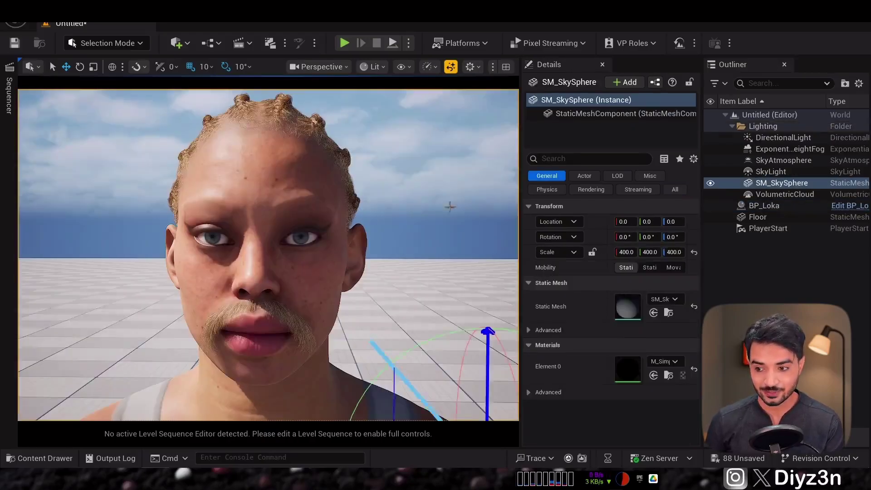
{"action": "key", "text": "ctrl+l"}
{"action": "key", "text": "ctrl+l"}
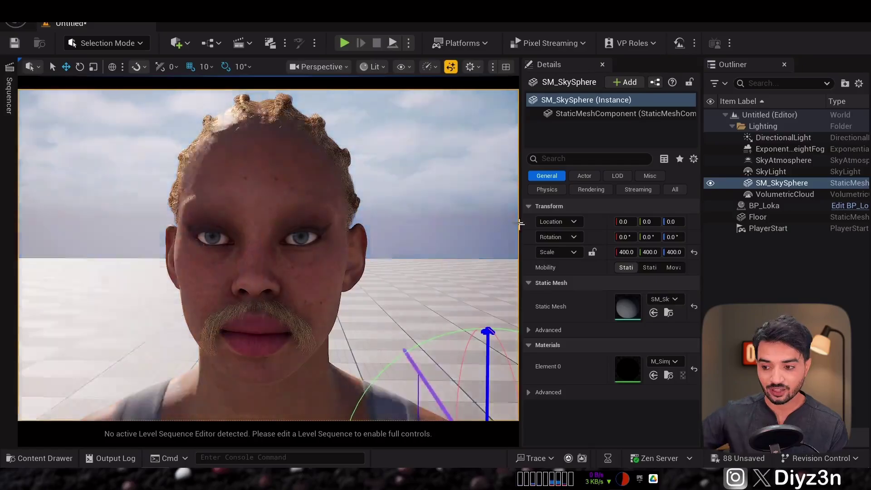
{"action": "key", "text": "ctrl+l"}
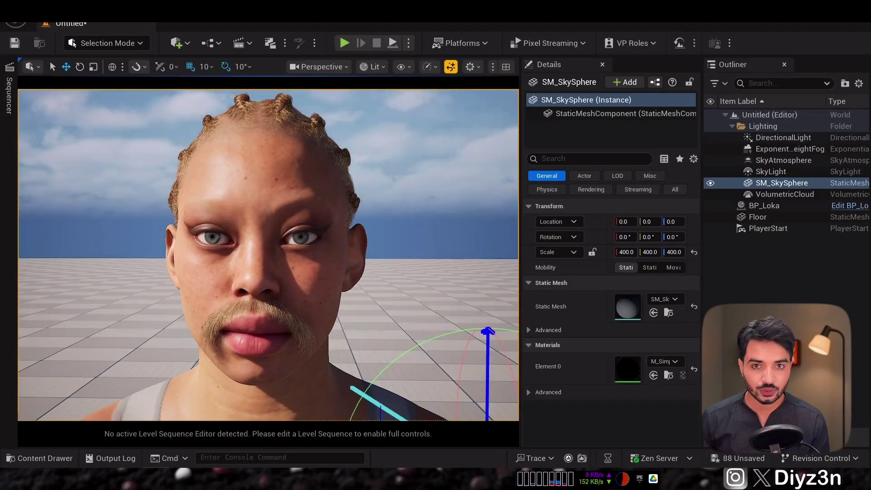
{"action": "left_click", "coordinate": [478, 71]}
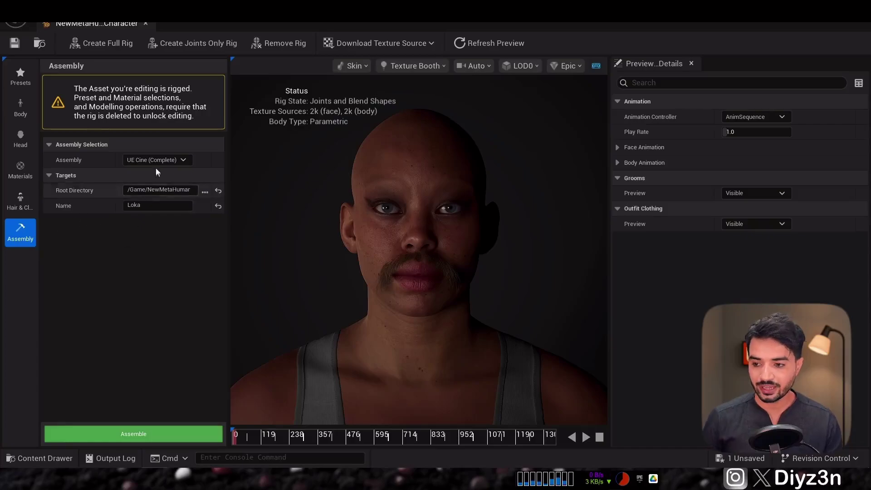
Step: Switch the MetaHuman's assembly to DCC Export with the desktop MT5.6 folder as output, and assemble it
{"action": "left_click", "coordinate": [164, 162]}
{"action": "left_click", "coordinate": [165, 183]}
{"action": "left_click", "coordinate": [159, 161]}
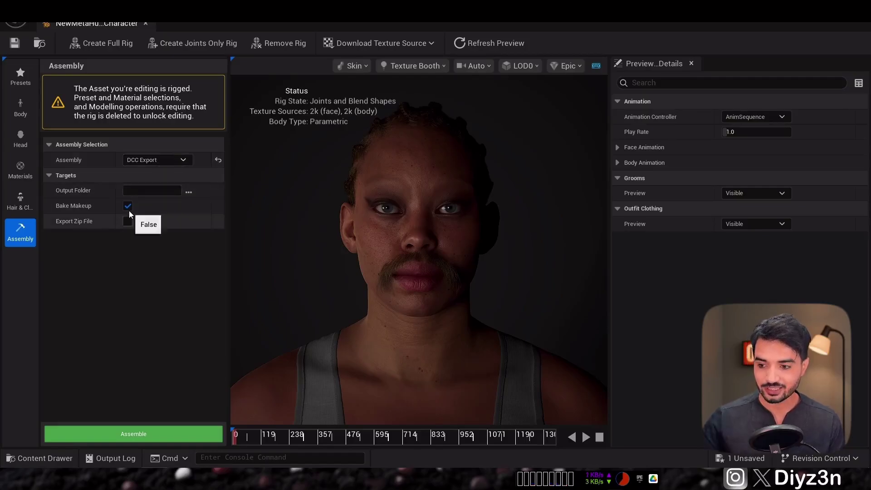
{"action": "left_click", "coordinate": [188, 193]}
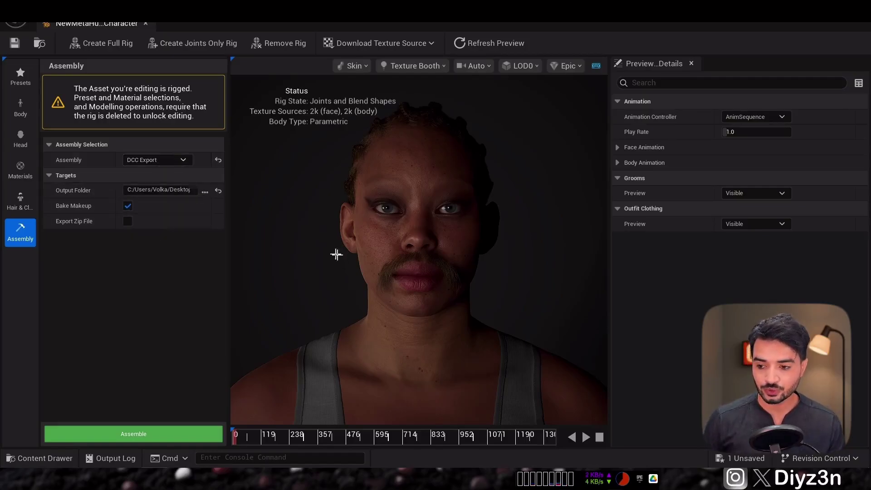
{"action": "left_click", "coordinate": [142, 435]}
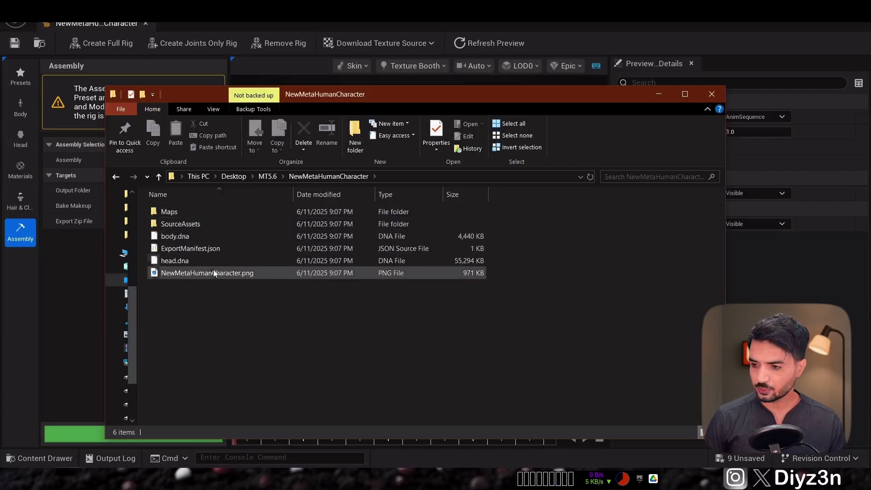
Step: View the NewMetaHumanCharacter.png image in the exported NewMetaHumanCharacter folder and close it
{"action": "left_click", "coordinate": [178, 264]}
{"action": "left_click", "coordinate": [184, 271]}
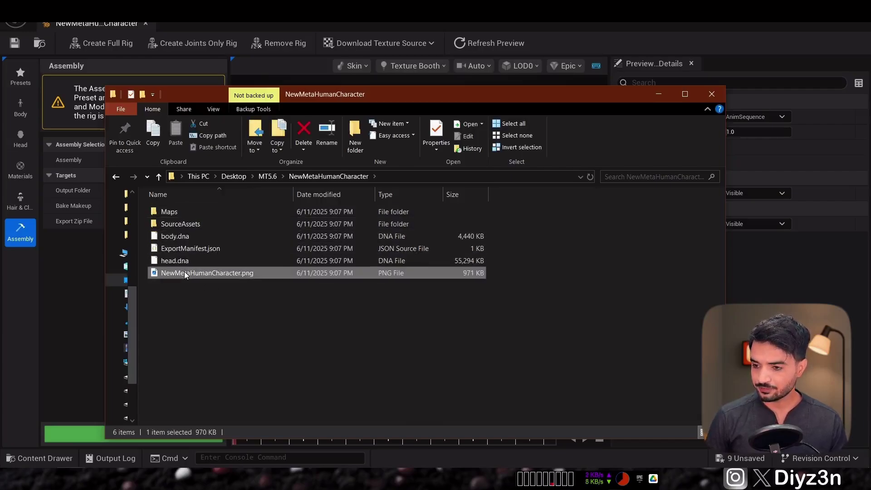
{"action": "double_click", "coordinate": [185, 273]}
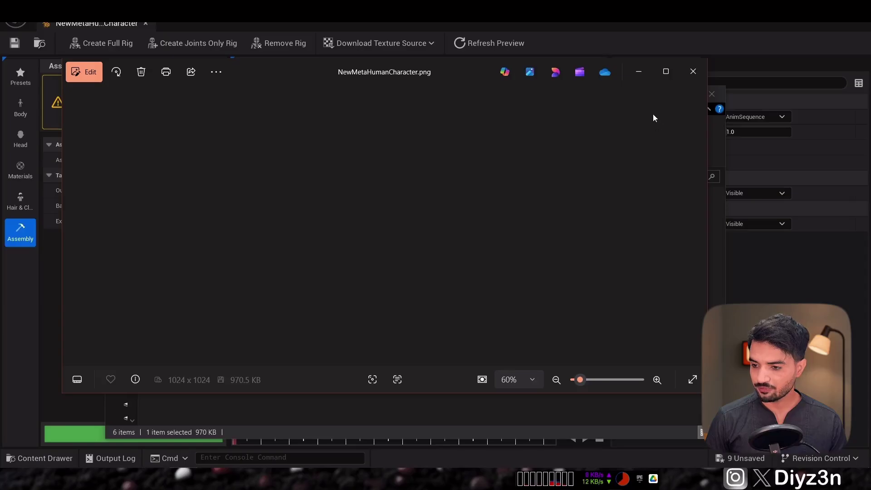
{"action": "left_click", "coordinate": [693, 71]}
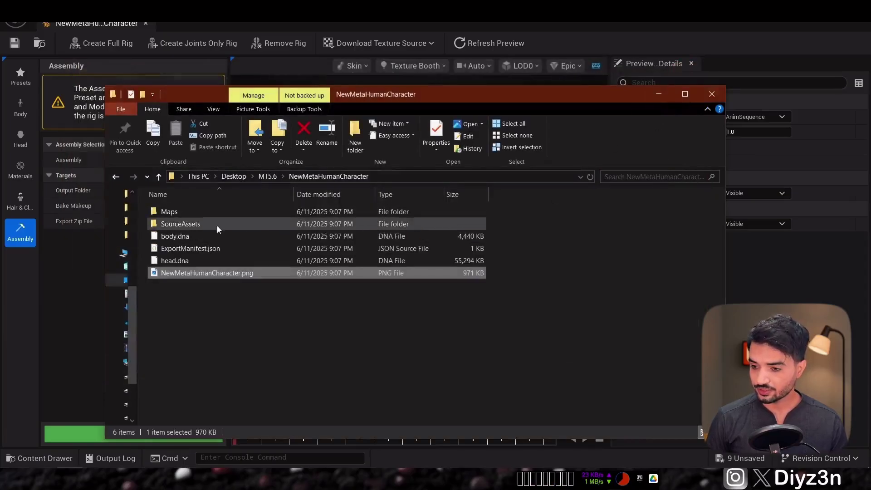
Step: Examine the exported texture maps in the Maps folder and the maps, masks and shaders subfolders of SourceAssets
{"action": "double_click", "coordinate": [195, 212]}
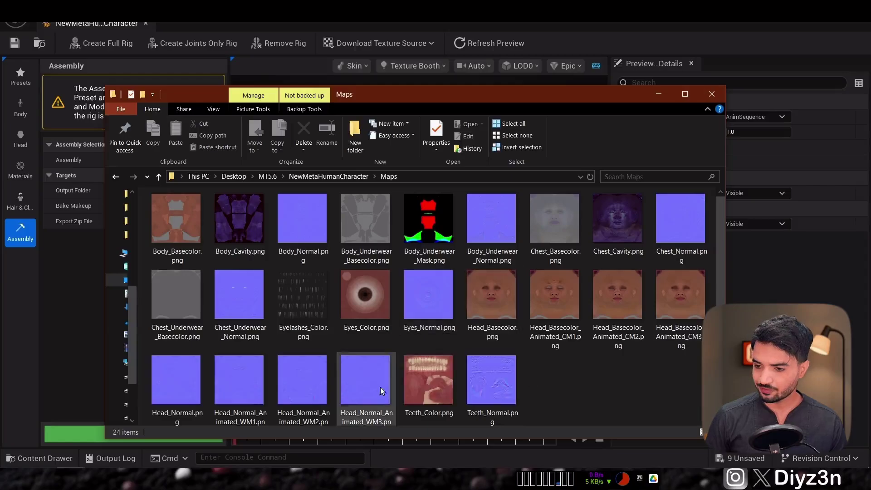
{"action": "left_click", "coordinate": [306, 177]}
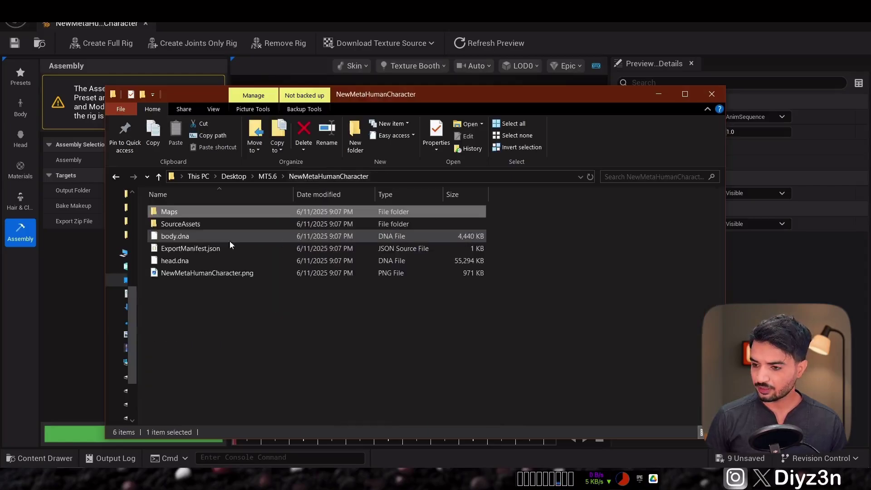
{"action": "double_click", "coordinate": [203, 224]}
{"action": "double_click", "coordinate": [201, 213]}
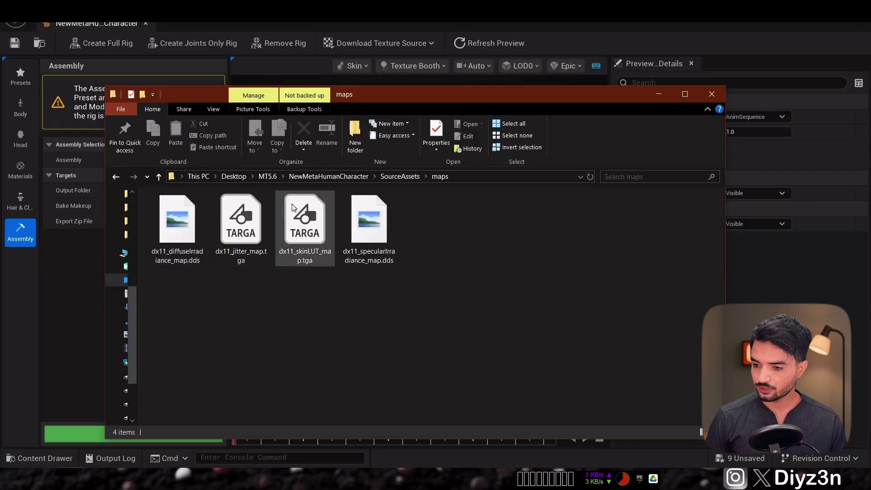
{"action": "left_click", "coordinate": [400, 176]}
{"action": "double_click", "coordinate": [217, 225]}
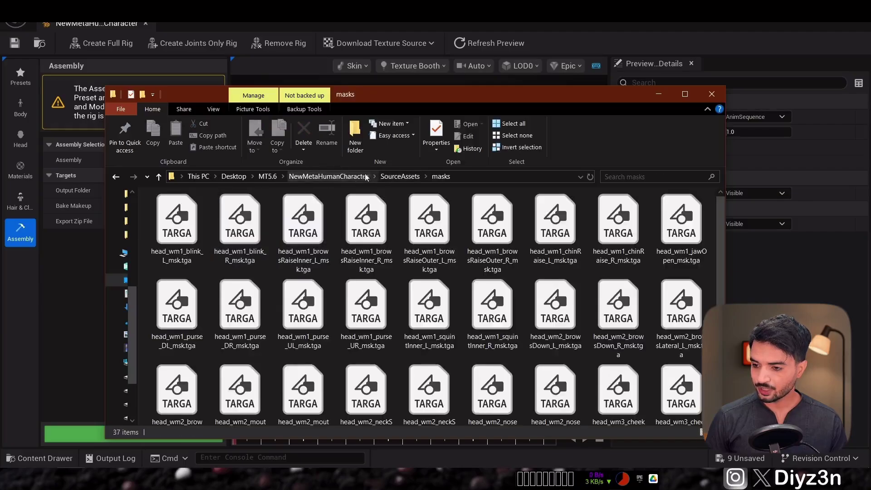
{"action": "left_click", "coordinate": [400, 176]}
{"action": "double_click", "coordinate": [172, 237]}
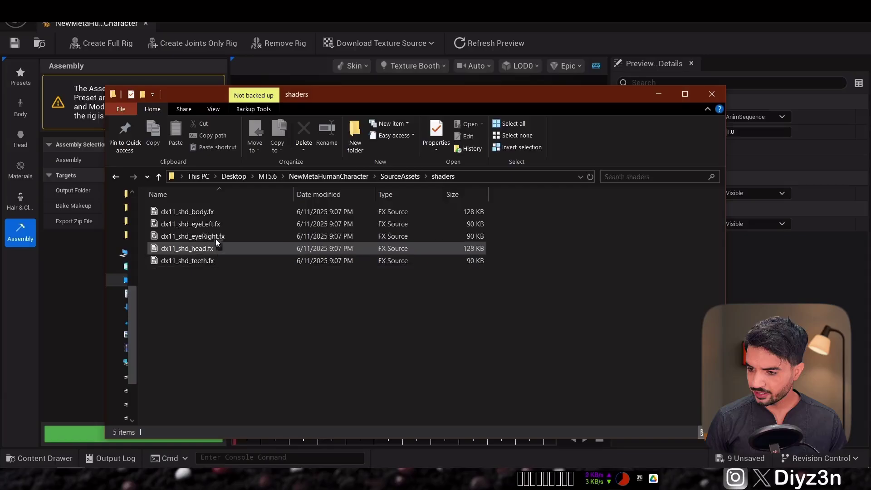
Step: Return to the NewMetaHumanCharacter export folder and inspect the body.dna and head.dna files
{"action": "left_click", "coordinate": [328, 177]}
{"action": "left_click", "coordinate": [178, 237]}
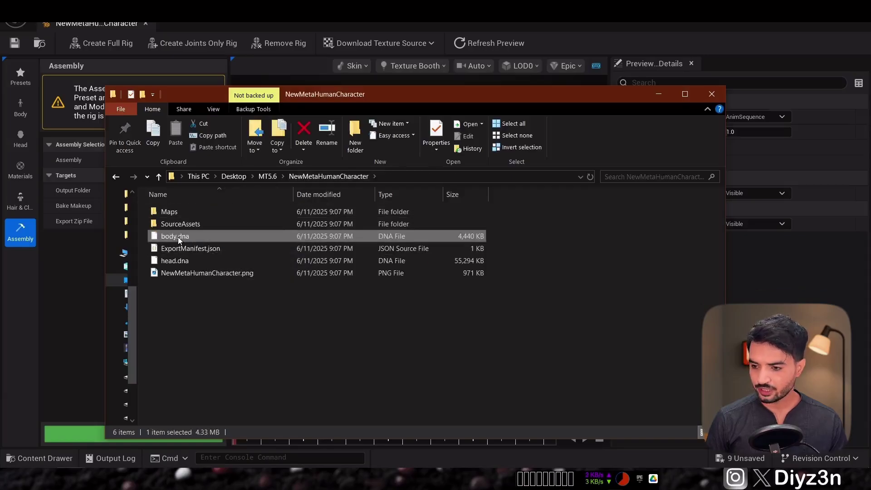
{"action": "left_click", "coordinate": [173, 262]}
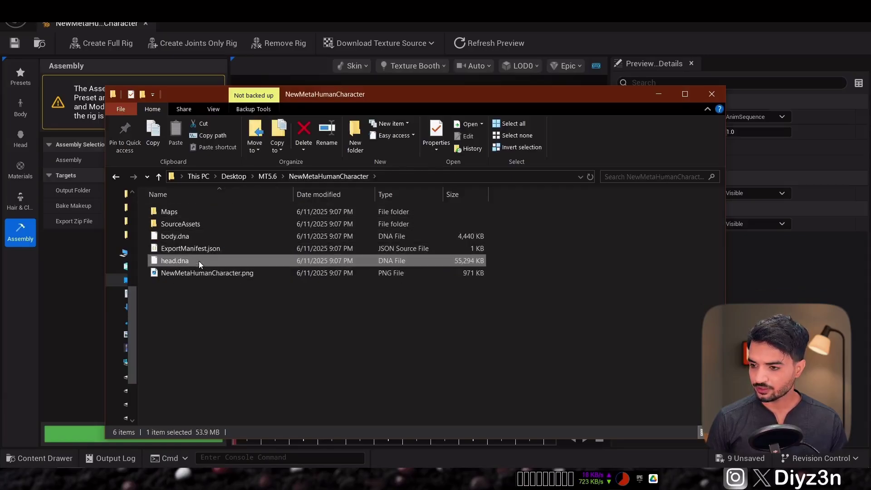
{"action": "left_click", "coordinate": [178, 238]}
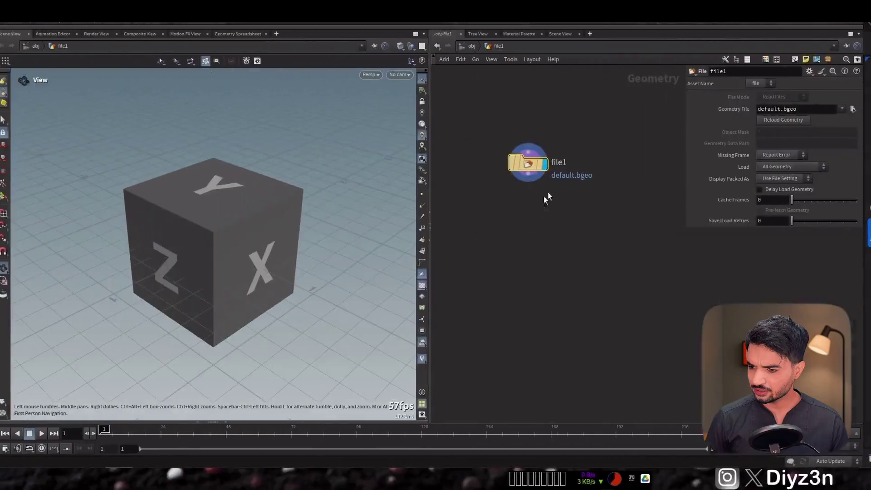
Step: Switch to Houdini, try to load the exported head.dna in the file1 node, and check the node's information
{"action": "left_click", "coordinate": [844, 109]}
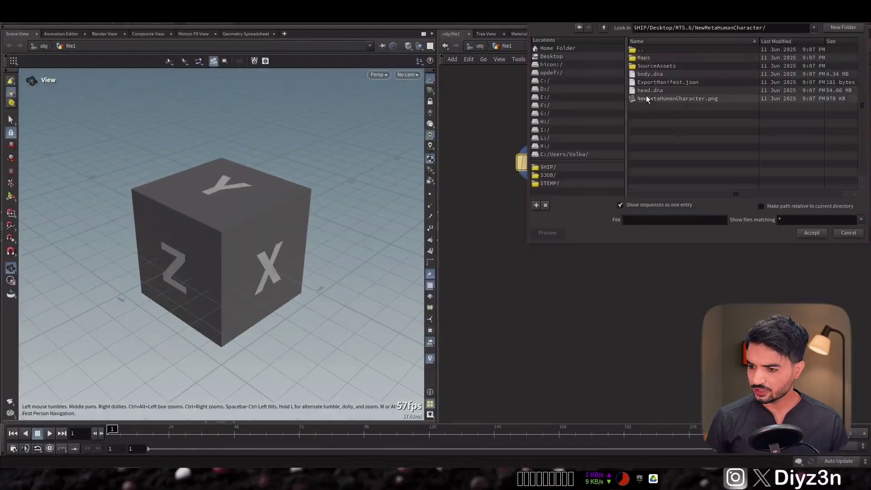
{"action": "double_click", "coordinate": [646, 92]}
{"action": "left_click", "coordinate": [517, 182]}
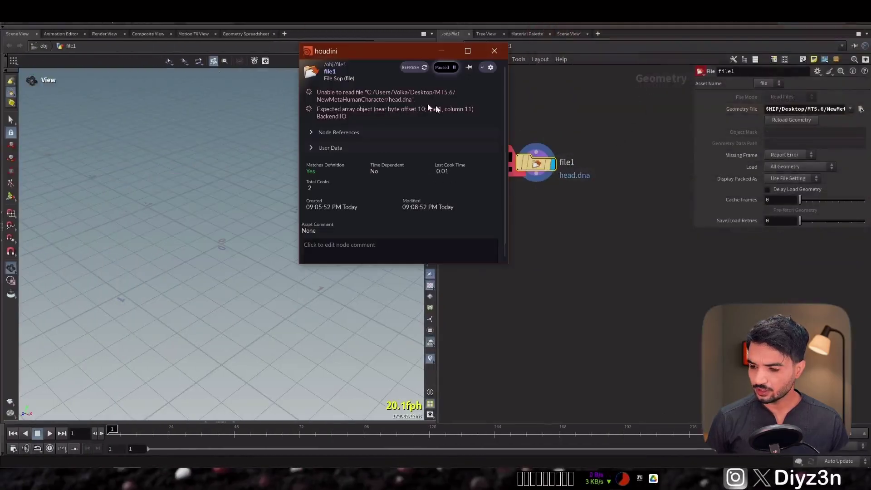
{"action": "left_click", "coordinate": [495, 50]}
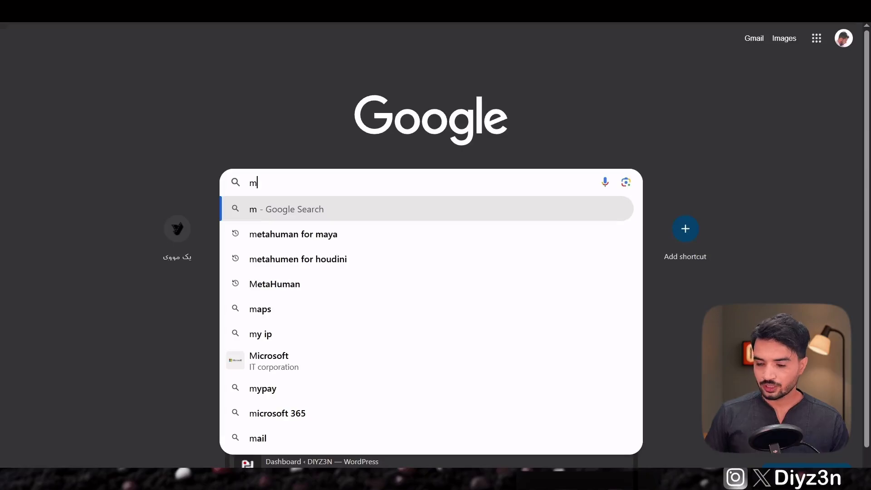
Step: Switch to the web browser, search Google for "metahuman for houdini" and open Epic's MetaHuman for Houdini result
{"action": "type", "text": "eta"}
{"action": "key", "text": "Down"}
{"action": "key", "text": "Down"}
{"action": "key", "text": "Return"}
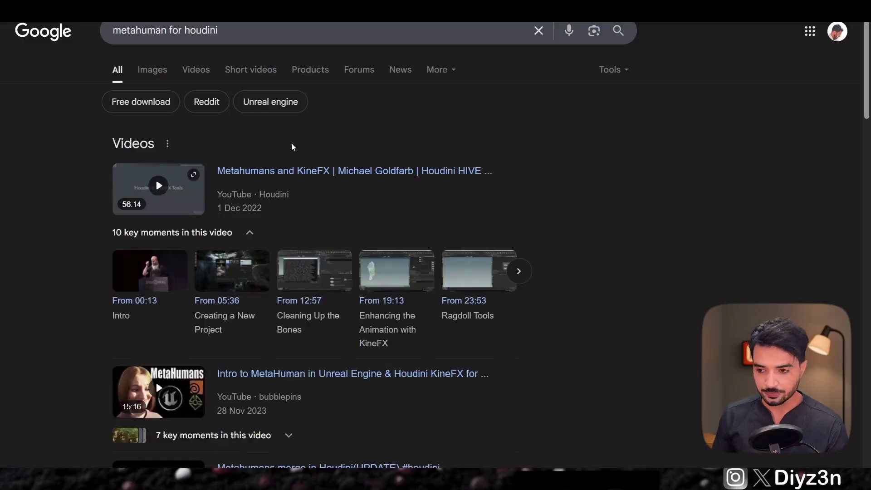
{"action": "left_click_drag", "start_coordinate": [865, 107], "coordinate": [864, 199]}
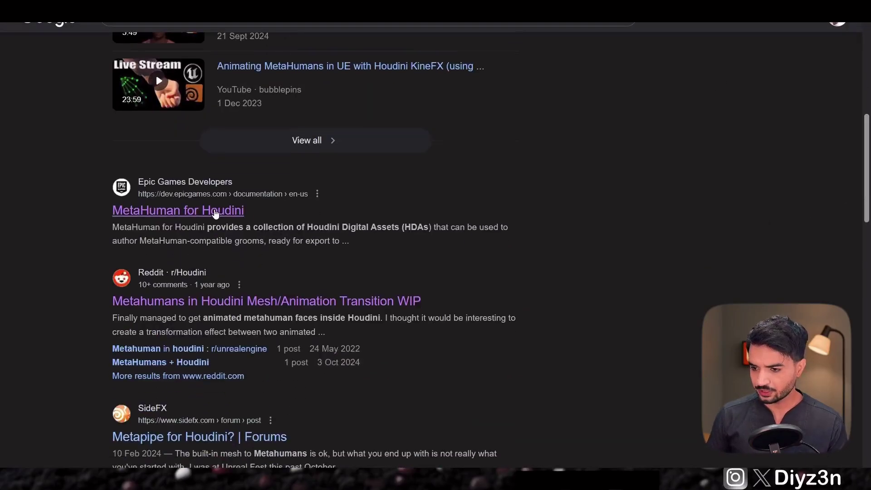
{"action": "left_click", "coordinate": [235, 207]}
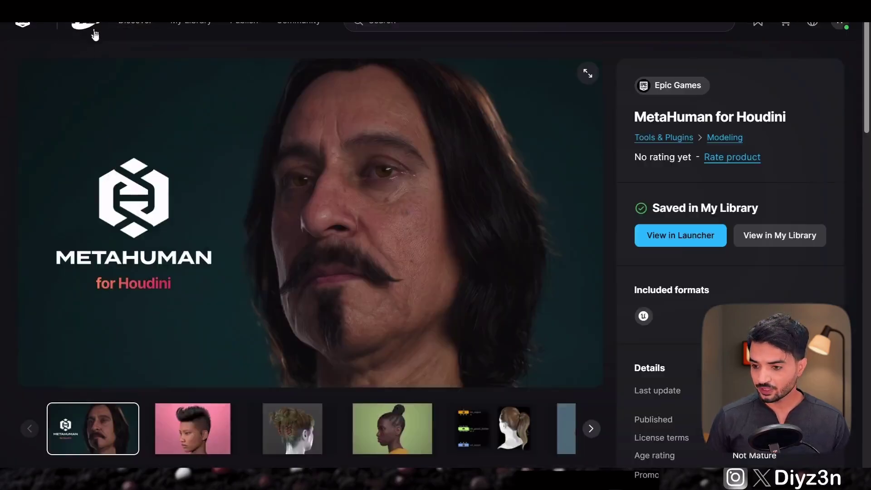
Step: Look through the MetaHuman for Houdini product images up to the mh_import, mh_groom_builder and mh_export nodes, and check the product title and publisher
{"action": "left_click", "coordinate": [186, 422]}
{"action": "left_click", "coordinate": [284, 429]}
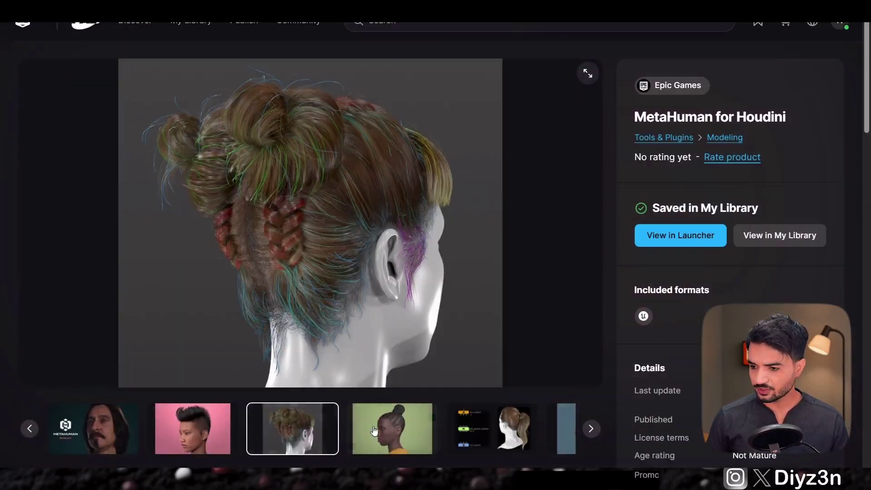
{"action": "left_click", "coordinate": [400, 431]}
{"action": "left_click", "coordinate": [477, 429]}
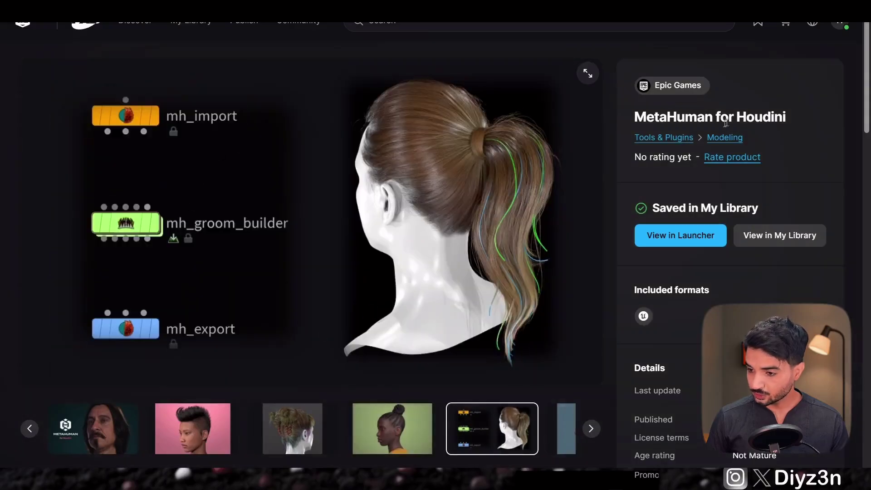
{"action": "left_click_drag", "start_coordinate": [734, 116], "coordinate": [631, 117]}
{"action": "left_click", "coordinate": [659, 91]}
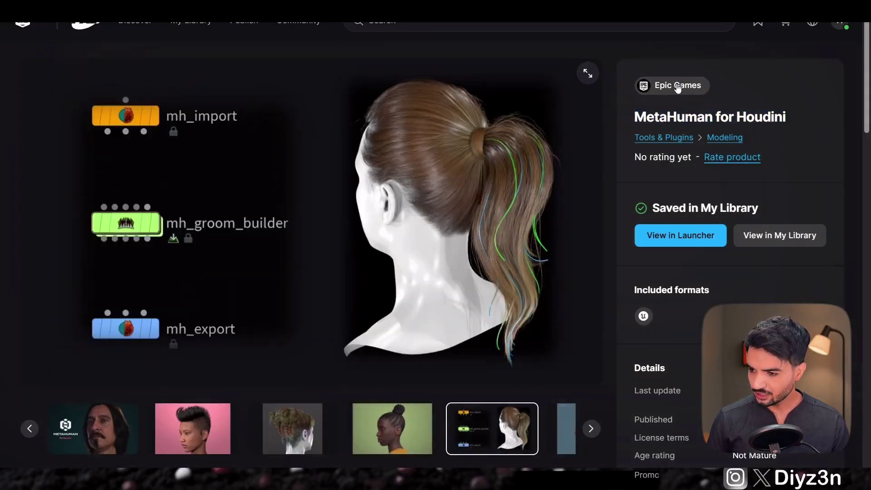
Step: Find MetaHuman for Houdini in the Epic Games Launcher's Fab library and try to install it to the engine
{"action": "left_click", "coordinate": [682, 245]}
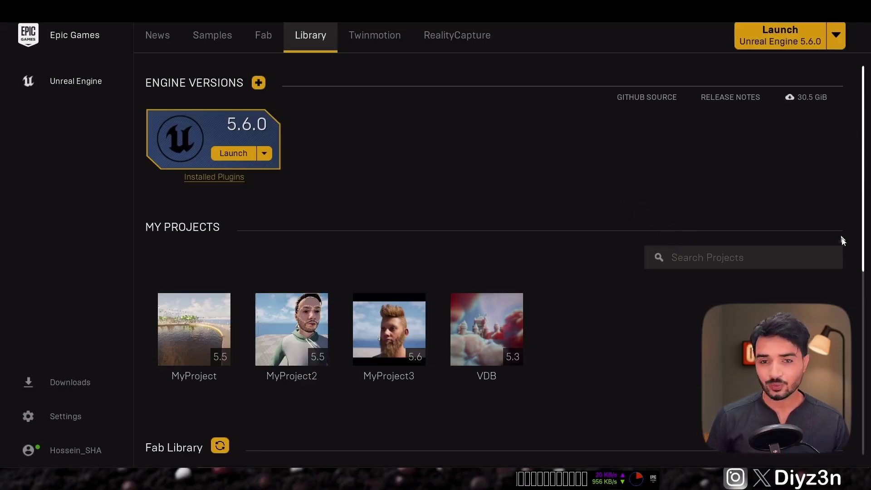
{"action": "left_click_drag", "start_coordinate": [862, 275], "coordinate": [862, 457]}
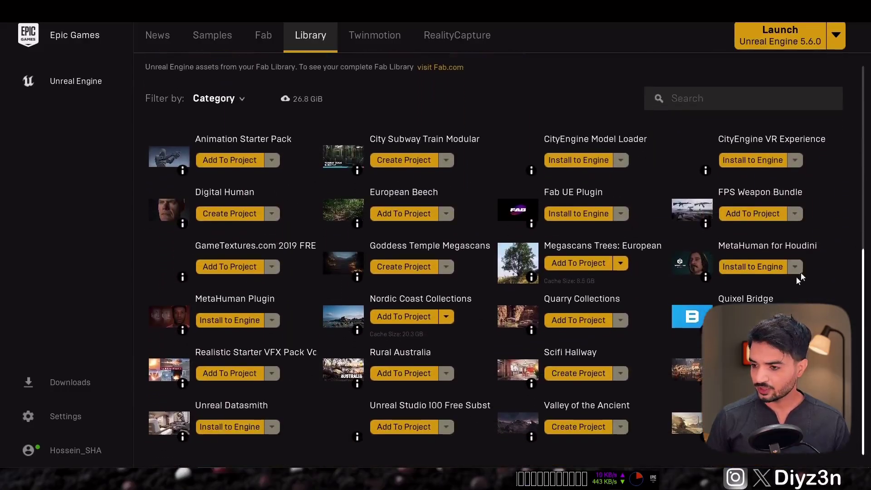
{"action": "left_click", "coordinate": [761, 269]}
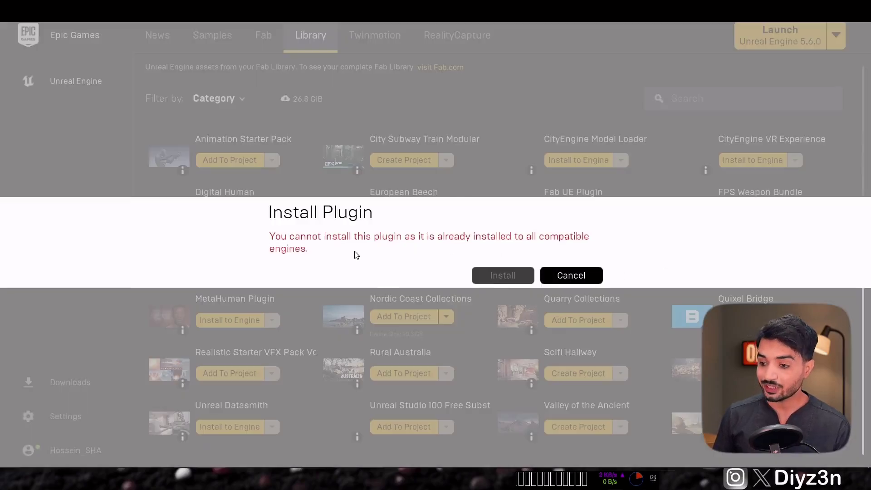
{"action": "left_click", "coordinate": [584, 272]}
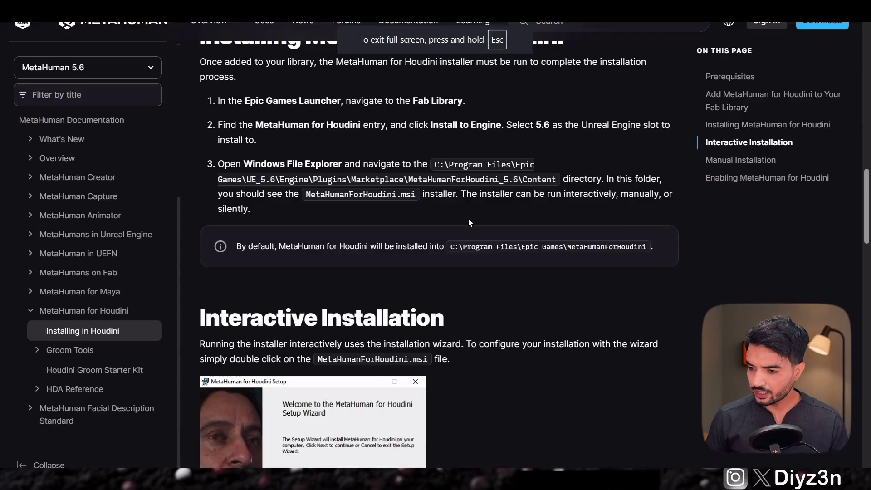
Step: Check the installer path in the documentation and browse to UE_5.6\Engine\Plugins\Marketplace\MetaHumanForHoudini_5.6\Content in File Explorer
{"action": "left_click_drag", "start_coordinate": [442, 174], "coordinate": [556, 179]}
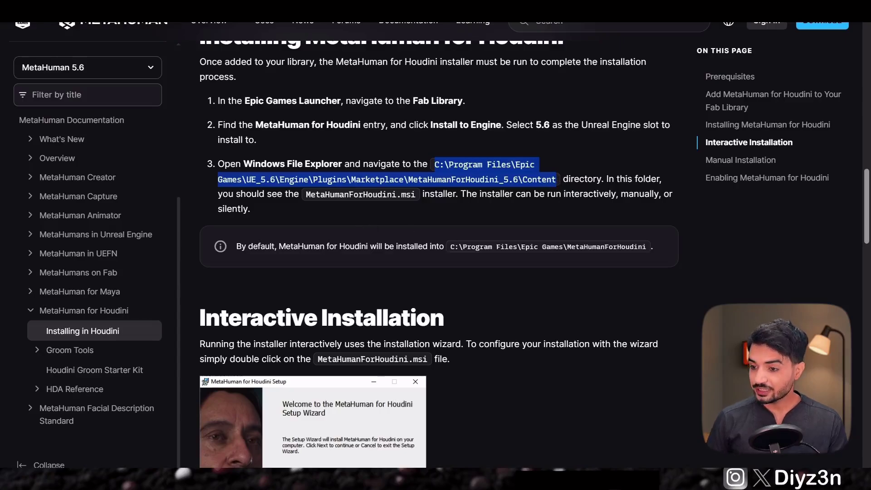
{"action": "key", "text": "alt+Tab"}
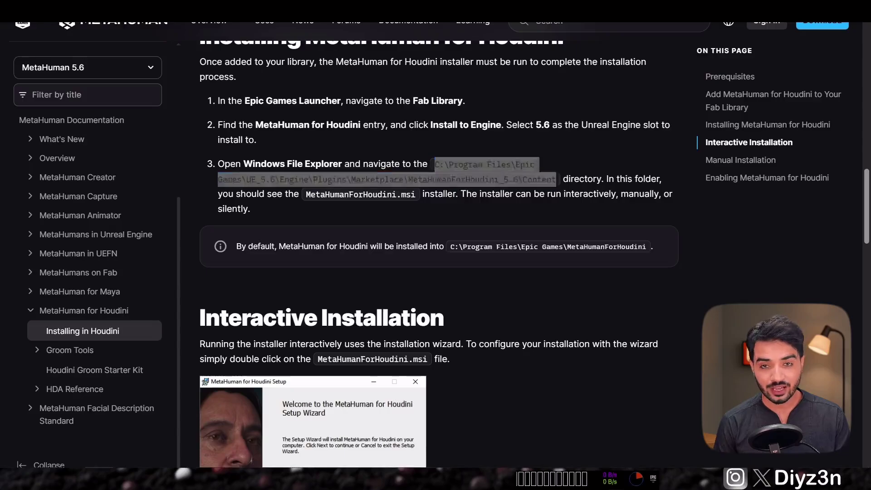
{"action": "double_click", "coordinate": [178, 237]}
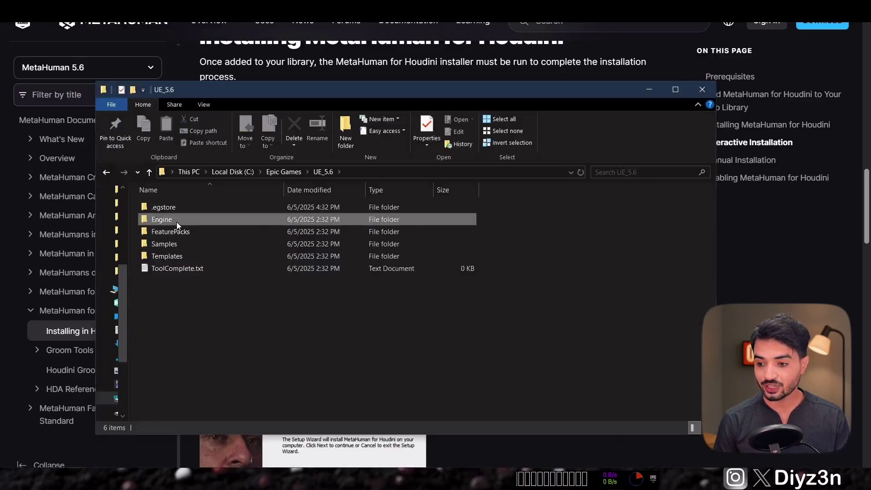
{"action": "double_click", "coordinate": [176, 222]}
{"action": "left_click", "coordinate": [175, 319]}
{"action": "double_click", "coordinate": [175, 319]}
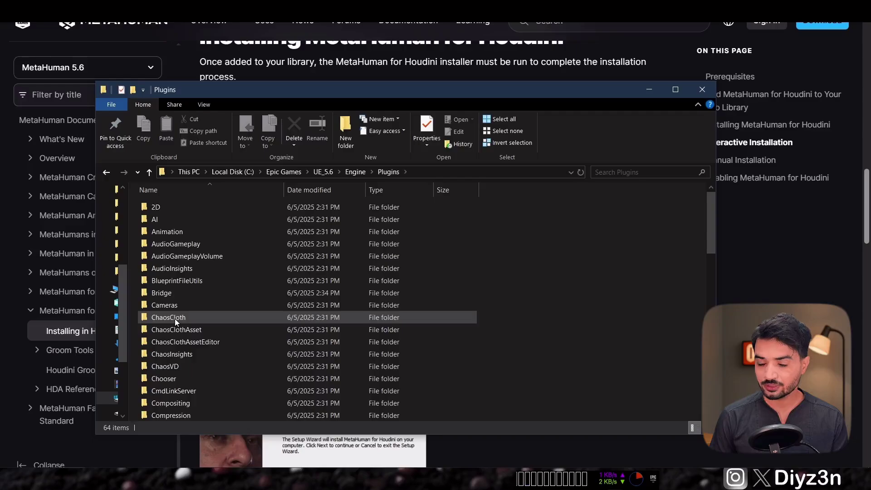
{"action": "key", "text": "m"}
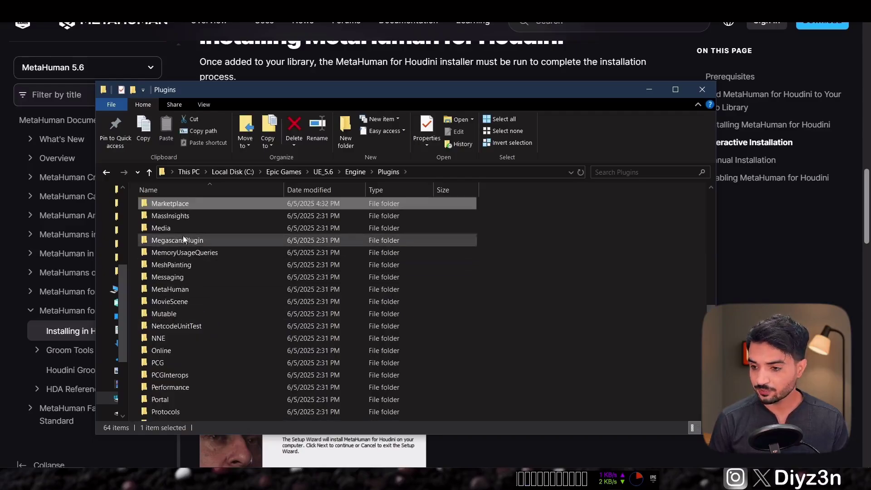
{"action": "double_click", "coordinate": [187, 204]}
{"action": "double_click", "coordinate": [182, 206]}
{"action": "double_click", "coordinate": [179, 208]}
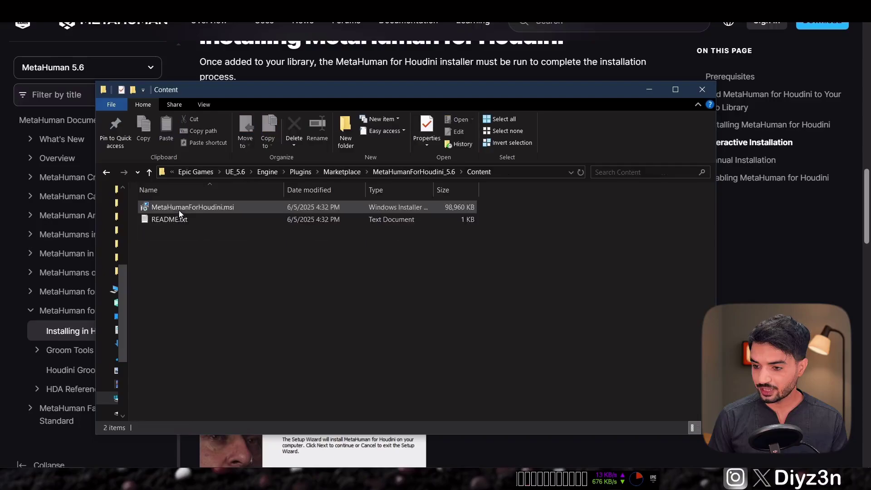
Step: Launch the MetaHumanForHoudini.msi installer to view its setup wizard, and exit it without continuing
{"action": "double_click", "coordinate": [189, 208]}
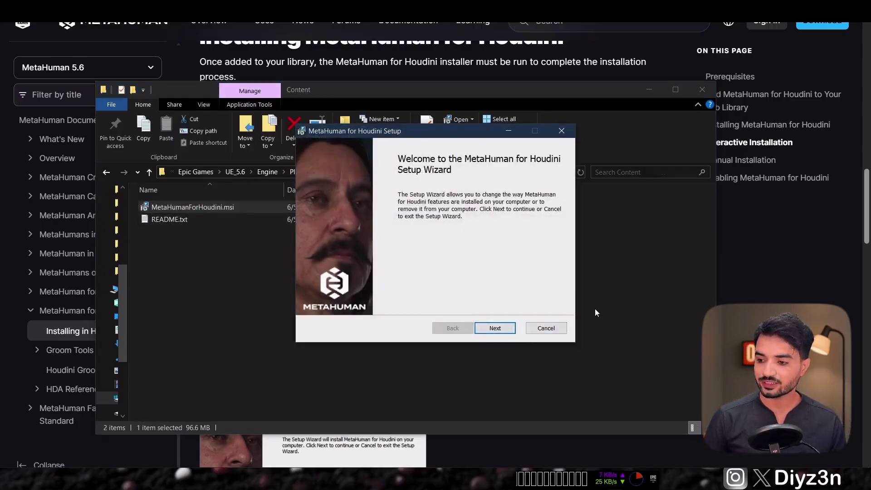
{"action": "left_click", "coordinate": [547, 328]}
{"action": "left_click", "coordinate": [495, 328]}
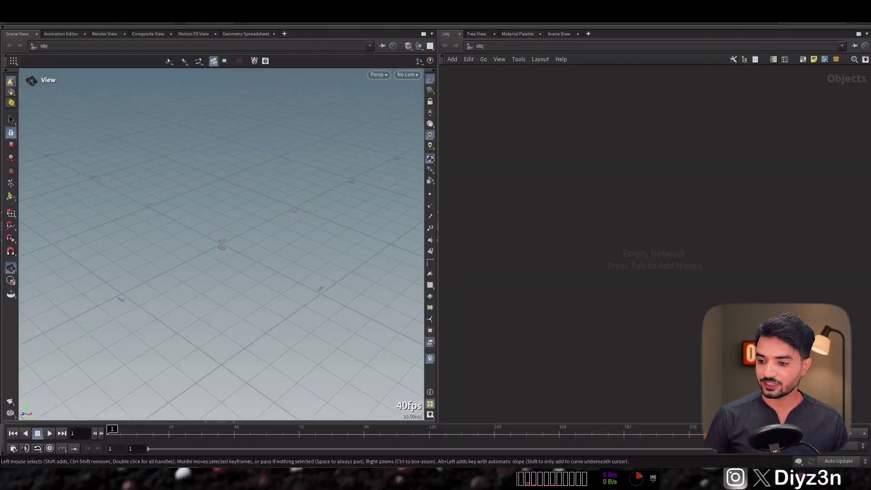
Step: Switch to Houdini, add a Geometry node to the empty object network and enter it
{"action": "key", "text": "Tab"}
{"action": "type", "text": "geo"}
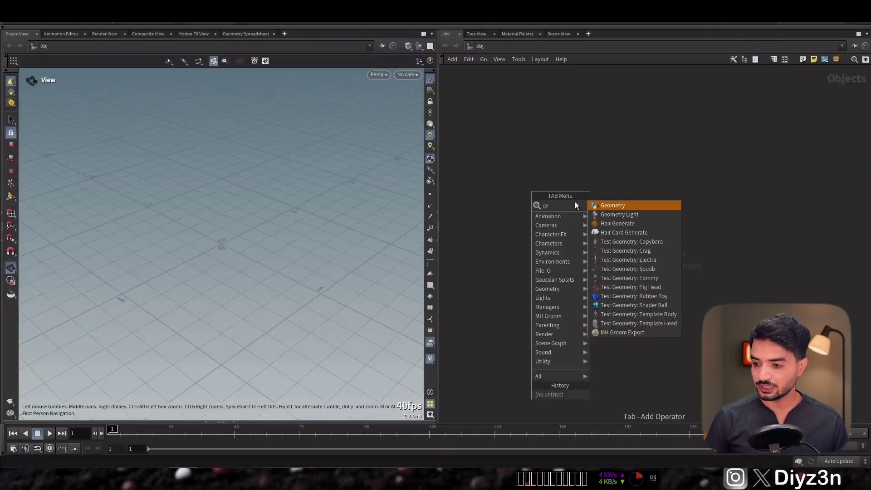
{"action": "left_click", "coordinate": [576, 201]}
{"action": "left_click", "coordinate": [533, 201]}
{"action": "double_click", "coordinate": [532, 203]}
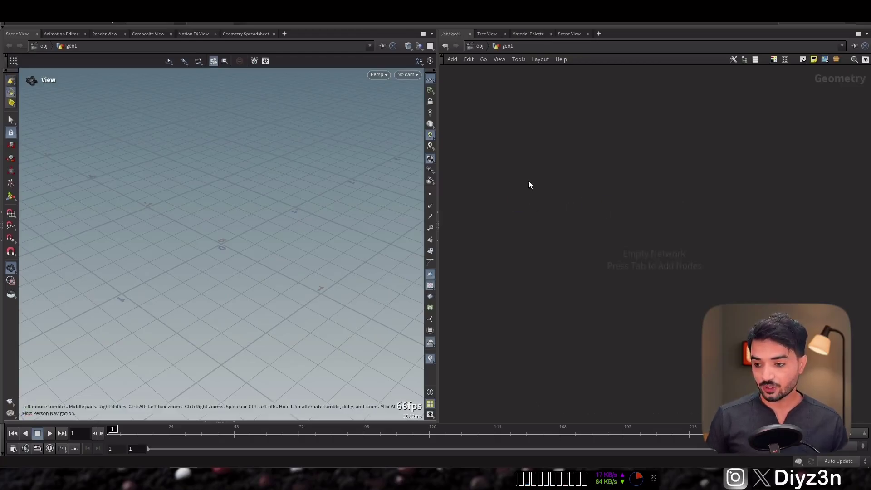
Step: Look through the MH Groom nodes that can be added in the geometry network
{"action": "key", "text": "Tab"}
{"action": "mouse_move", "coordinate": [560, 336]}
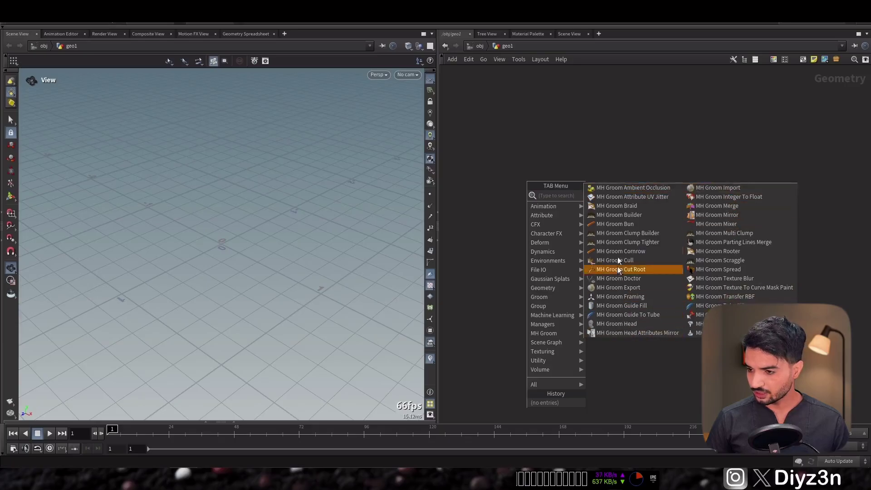
{"action": "left_click", "coordinate": [615, 224]}
{"action": "left_click", "coordinate": [528, 206]}
{"action": "key", "text": "p"}
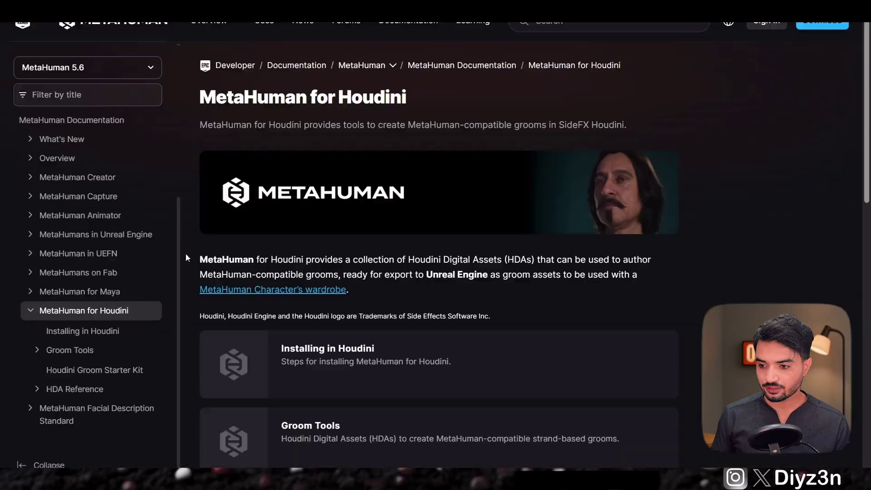
Step: Read the MetaHuman for Houdini documentation's introduction about its Houdini Digital Assets and MetaHuman-compatible grooms
{"action": "left_click_drag", "start_coordinate": [188, 257], "coordinate": [388, 260]}
{"action": "left_click_drag", "start_coordinate": [535, 260], "coordinate": [408, 260]}
{"action": "left_click", "coordinate": [541, 261]}
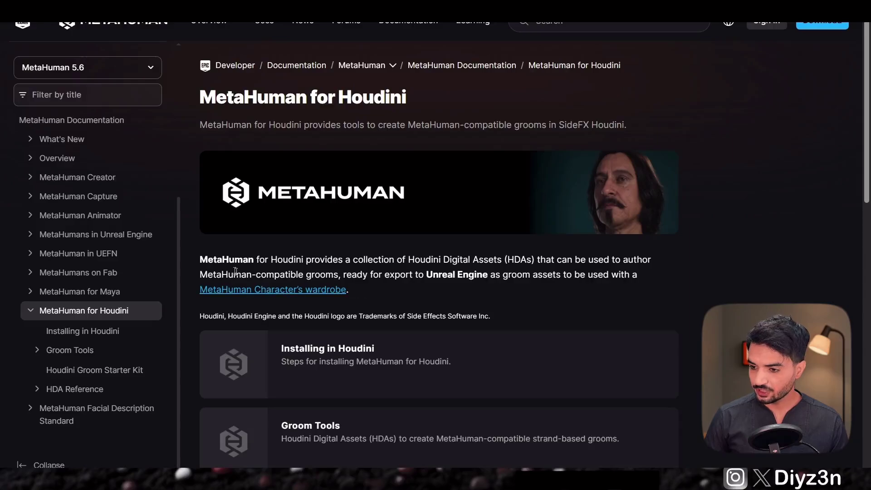
{"action": "left_click_drag", "start_coordinate": [199, 275], "coordinate": [300, 276]}
{"action": "left_click", "coordinate": [539, 275]}
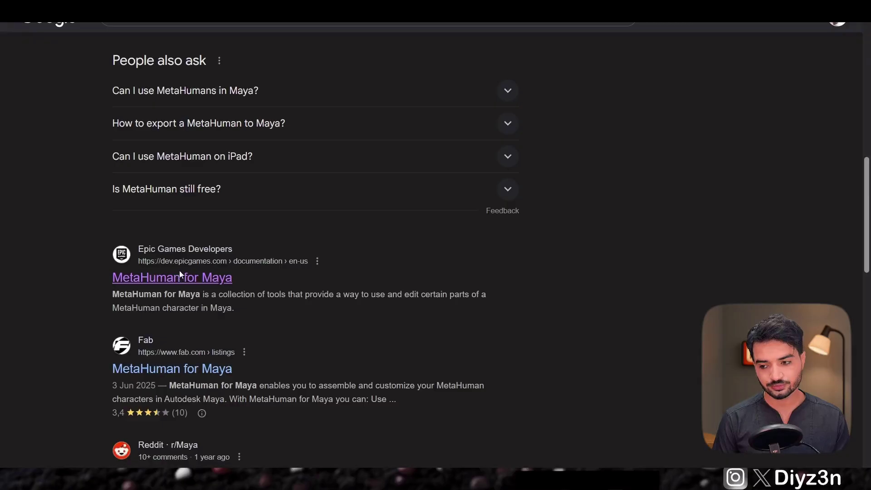
Step: Open Epic's MetaHuman for Maya documentation and read the paragraph about its tools and the DCC Export assembly pipeline
{"action": "left_click", "coordinate": [179, 276]}
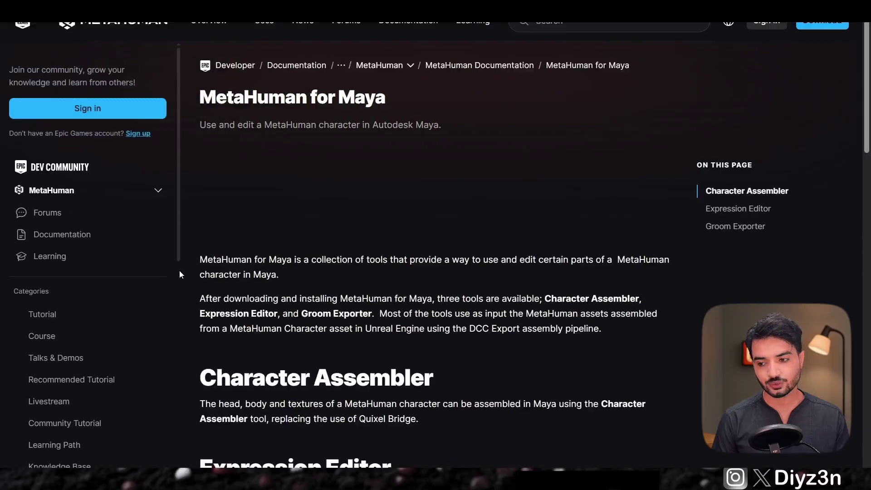
{"action": "left_click_drag", "start_coordinate": [396, 330], "coordinate": [564, 330]}
{"action": "left_click", "coordinate": [484, 330]}
{"action": "triple_click", "coordinate": [473, 330]}
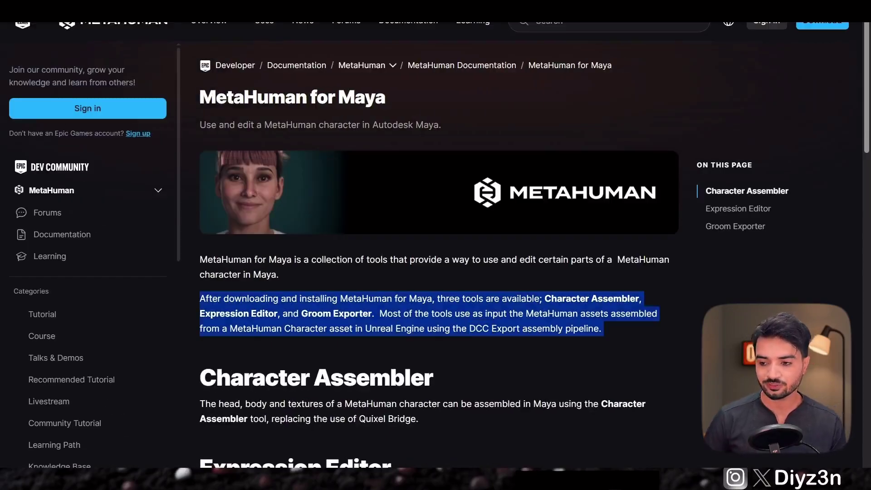
{"action": "left_click", "coordinate": [491, 329]}
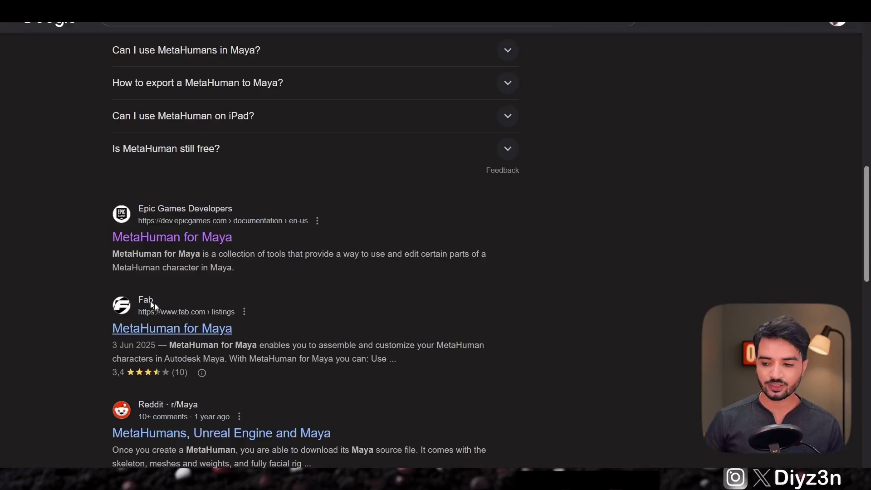
Step: Open the MetaHuman for Maya listing on Fab and look through its product images
{"action": "left_click", "coordinate": [207, 331]}
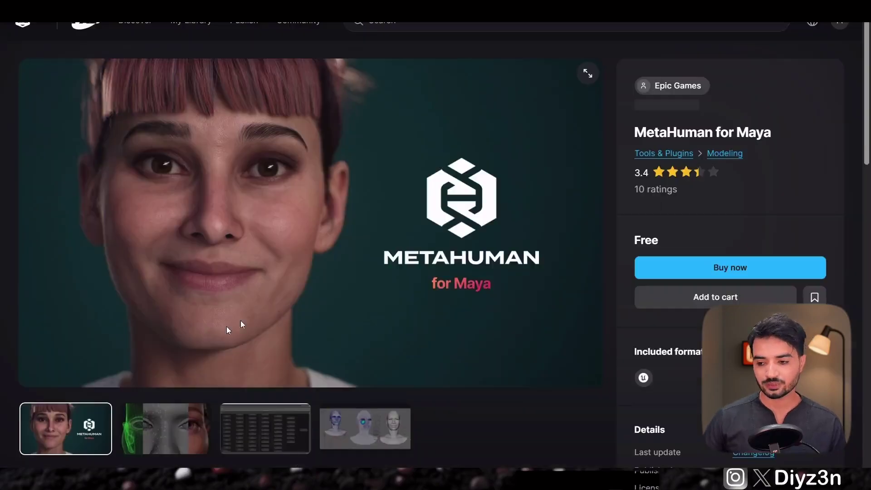
{"action": "left_click", "coordinate": [163, 438]}
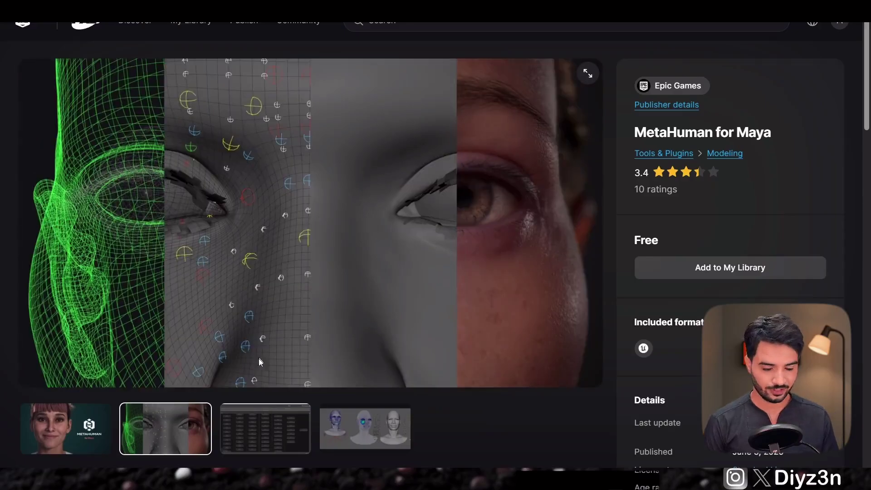
{"action": "left_click", "coordinate": [254, 414]}
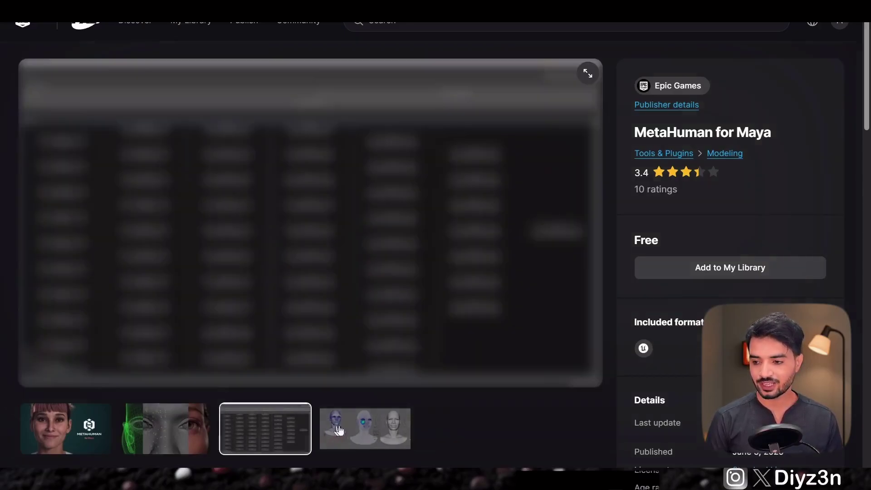
{"action": "left_click", "coordinate": [357, 430]}
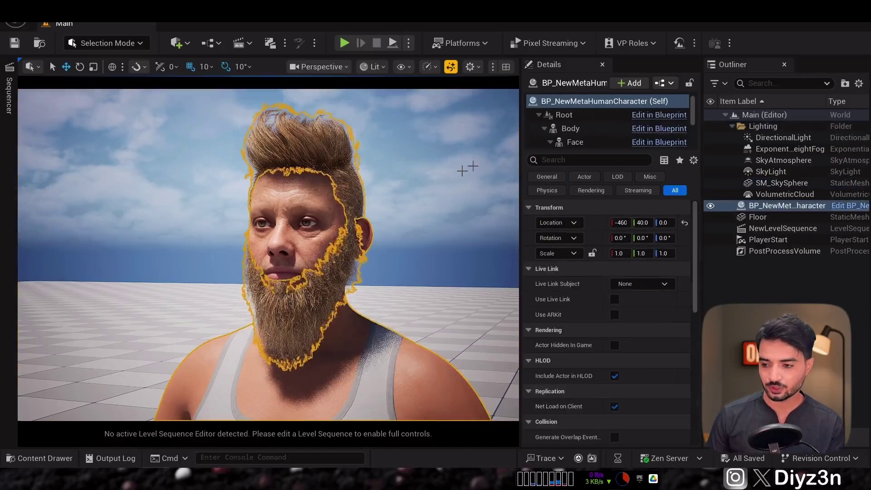
Step: Switch to Unreal Engine, select the MetaHuman's Body component, locate its material asset and open the character's Body folder
{"action": "left_click", "coordinate": [571, 129]}
{"action": "left_click", "coordinate": [564, 115]}
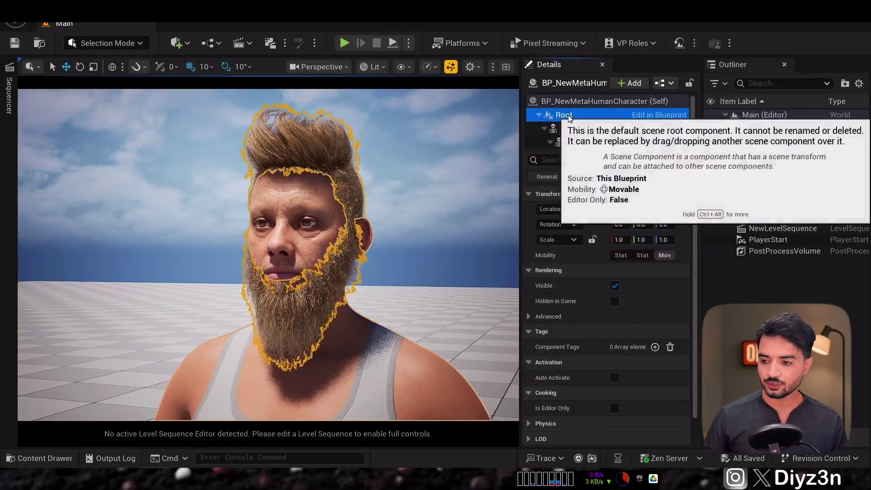
{"action": "left_click", "coordinate": [571, 128]}
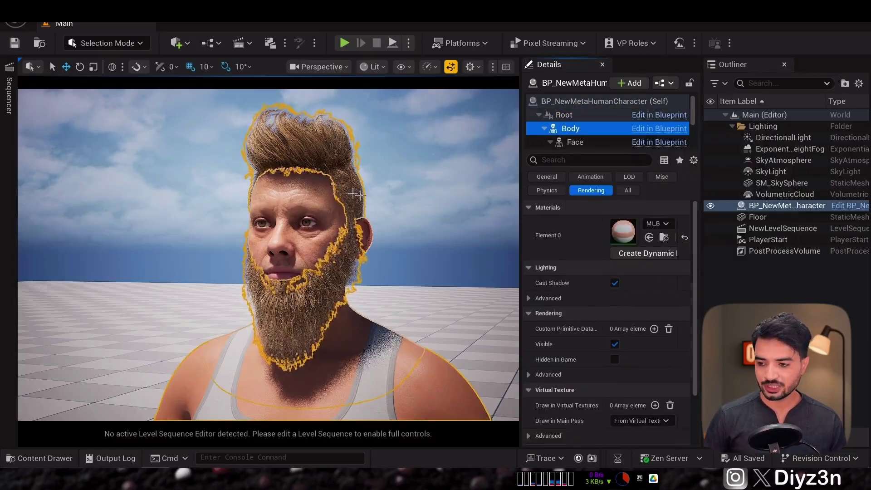
{"action": "left_click", "coordinate": [664, 238]}
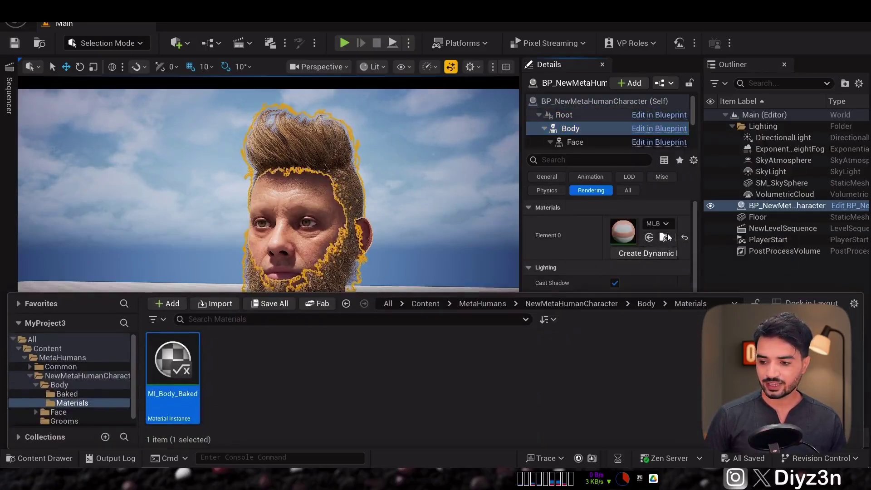
{"action": "left_click", "coordinate": [65, 394]}
{"action": "left_click", "coordinate": [57, 385]}
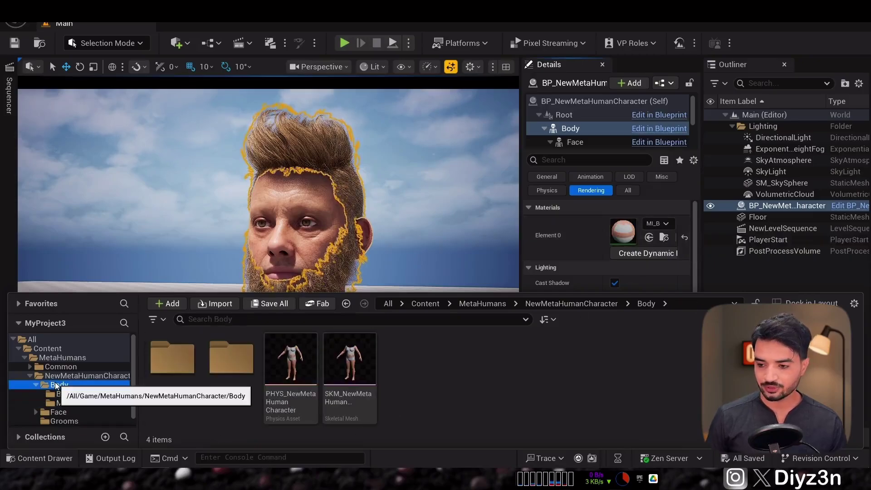
Step: Export the SKM_NewMetaHumanCharacter_BodyMesh skeletal mesh as an FBX file to the MT5.6 folder with the default options
{"action": "left_click", "coordinate": [352, 416]}
{"action": "right_click", "coordinate": [352, 391]}
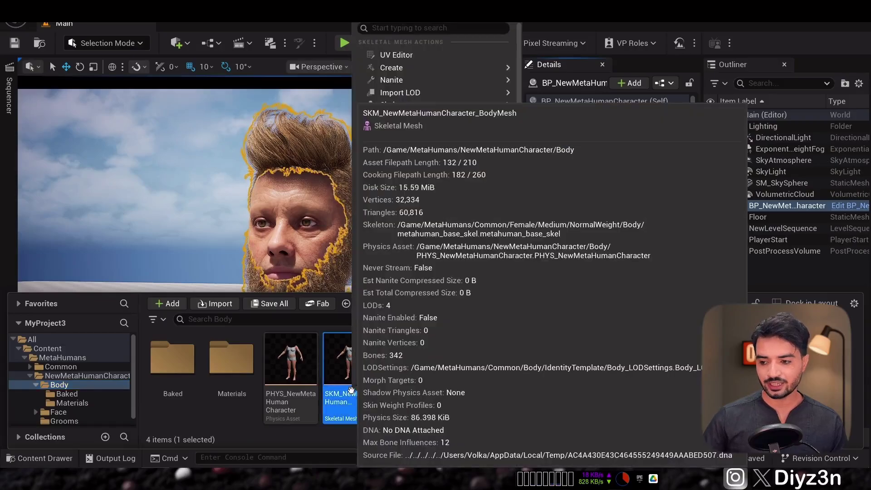
{"action": "mouse_move", "coordinate": [460, 279]}
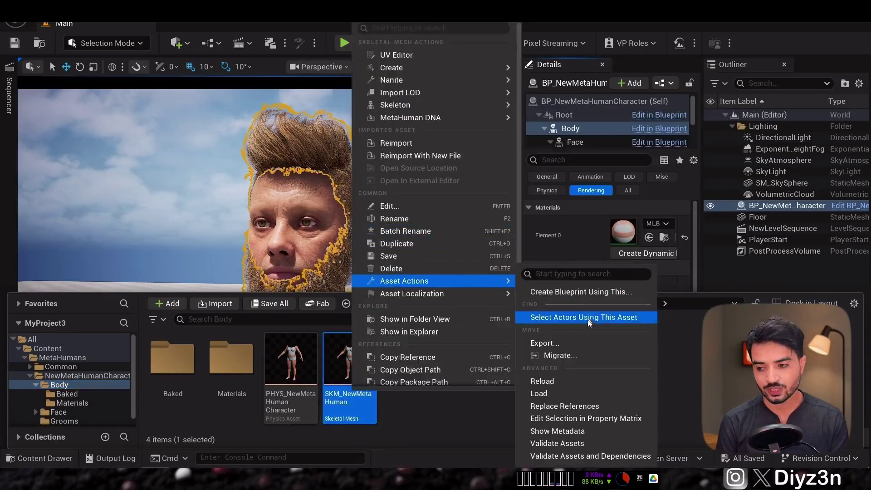
{"action": "left_click", "coordinate": [585, 343]}
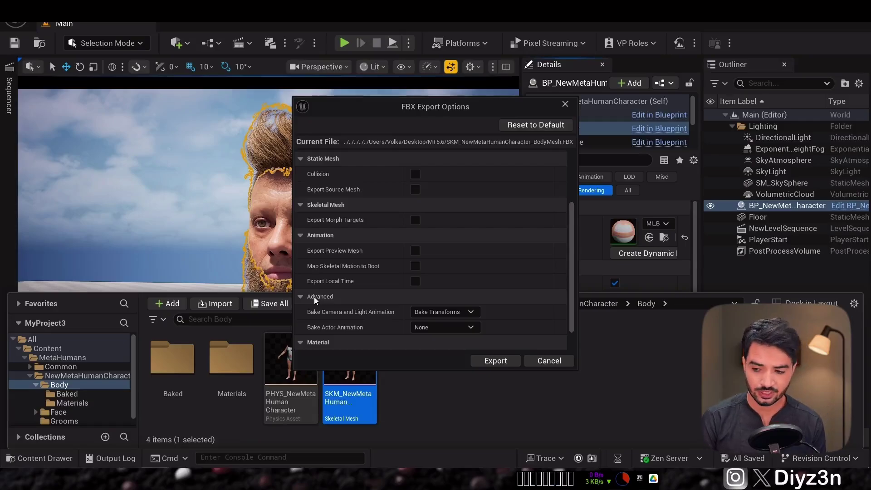
{"action": "left_click", "coordinate": [496, 361]}
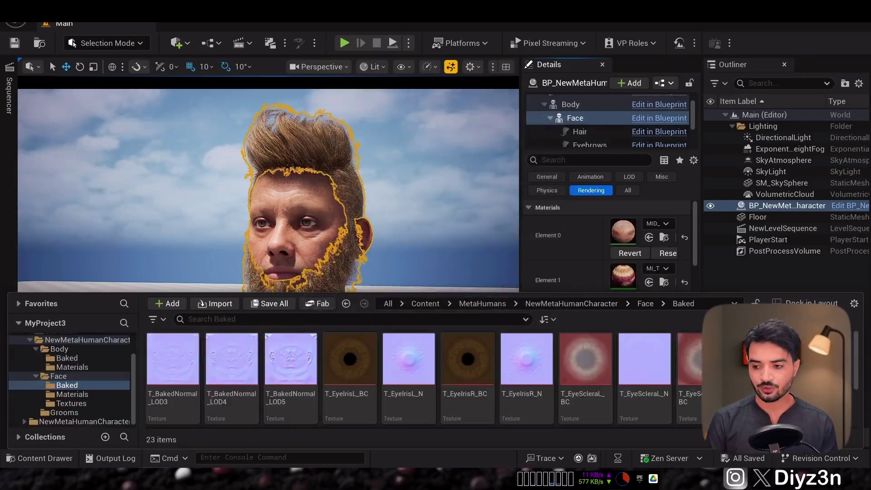
Step: Export the head texture from the Face's Baked folder and inspect the textured MetaHuman head in Houdini
{"action": "right_click", "coordinate": [813, 369]}
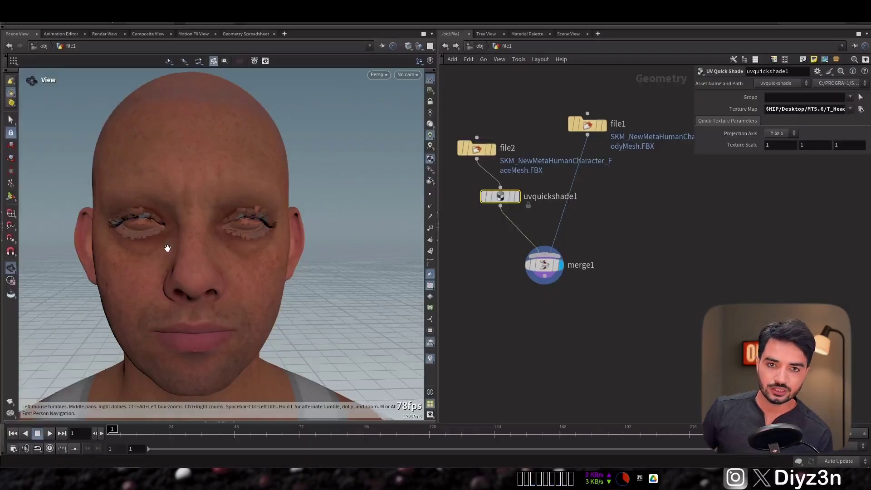
{"action": "mouse_move", "coordinate": [167, 248]}
{"action": "left_mouse_down"}
{"action": "mouse_move", "coordinate": [94, 260]}
{"action": "mouse_move", "coordinate": [101, 229]}
{"action": "mouse_move", "coordinate": [140, 261]}
{"action": "mouse_move", "coordinate": [161, 255]}
{"action": "left_mouse_up"}
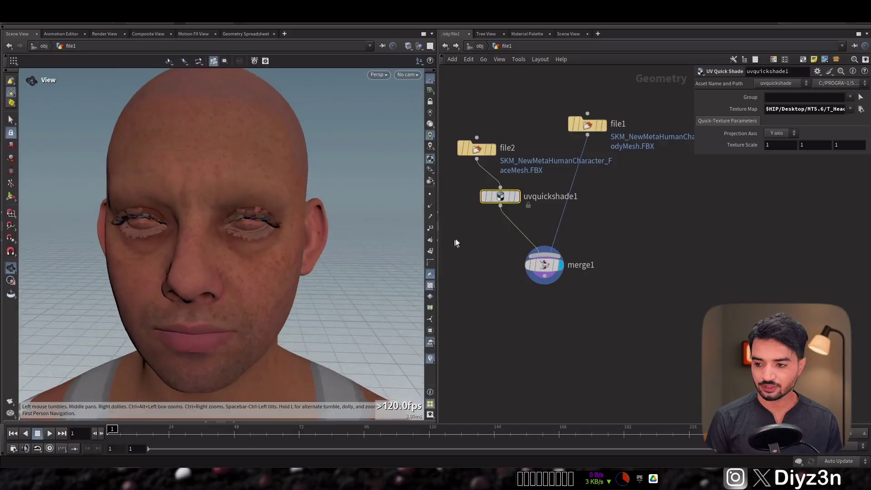
Step: Switch to the MetaHuman channel on Fab and review the technical details of the Meta Human Street style suit Outfits listing
{"action": "left_click_drag", "start_coordinate": [503, 197], "coordinate": [481, 188]}
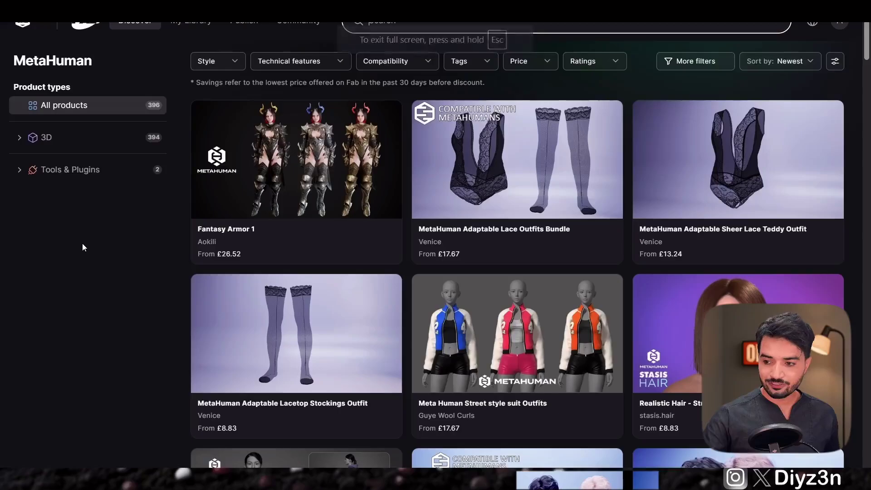
{"action": "mouse_move", "coordinate": [129, 25]}
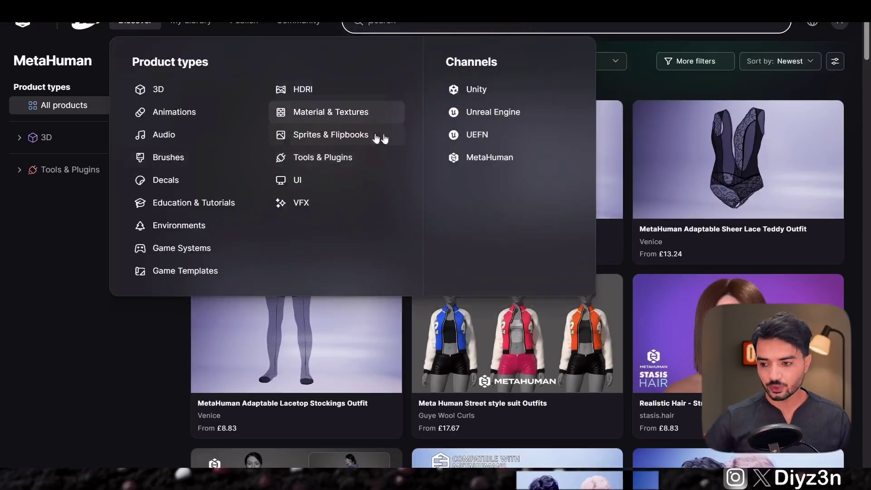
{"action": "left_click", "coordinate": [477, 159]}
{"action": "mouse_move", "coordinate": [867, 47]}
{"action": "left_mouse_down"}
{"action": "mouse_move", "coordinate": [868, 170]}
{"action": "mouse_move", "coordinate": [868, 46]}
{"action": "left_mouse_up"}
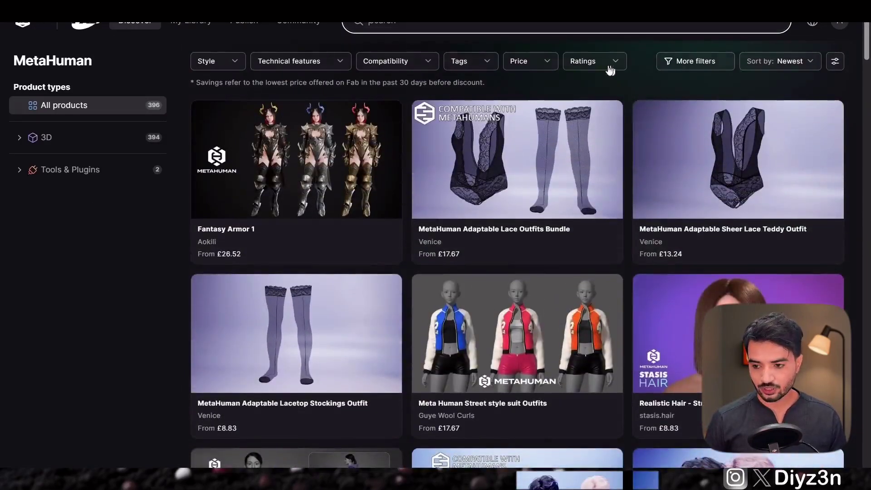
{"action": "left_click", "coordinate": [518, 326]}
{"action": "scroll", "coordinate": [848, 290], "scroll_direction": "down", "scroll_amount": 10}
{"action": "scroll", "coordinate": [848, 291], "scroll_direction": "down", "scroll_amount": 2}
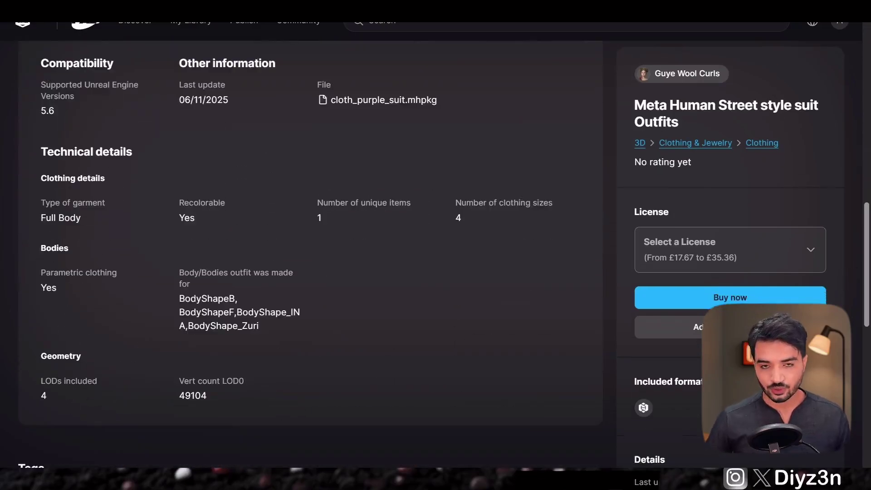
{"action": "left_click_drag", "start_coordinate": [43, 274], "coordinate": [36, 271]}
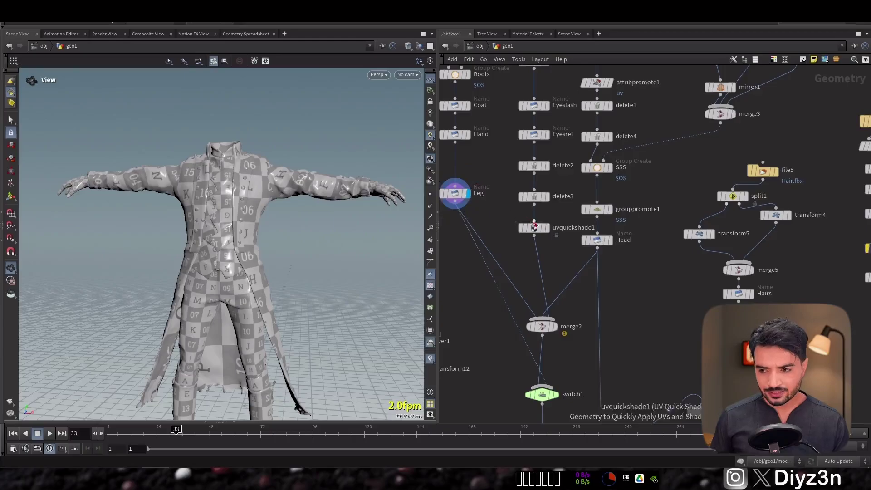
Step: Switch to the Houdini outfit scene and display the uvquickshade1, Head and switch1 nodes in turn, then inspect the textured Character
{"action": "mouse_move", "coordinate": [550, 234]}
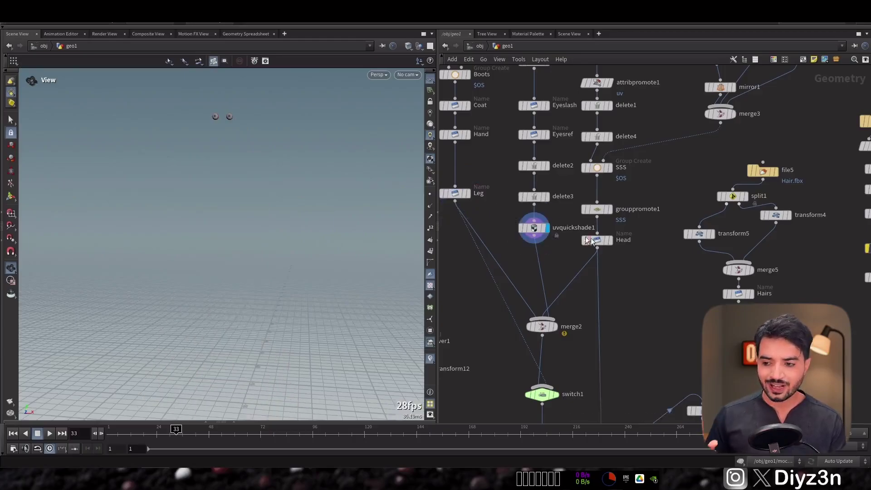
{"action": "left_click", "coordinate": [614, 224]}
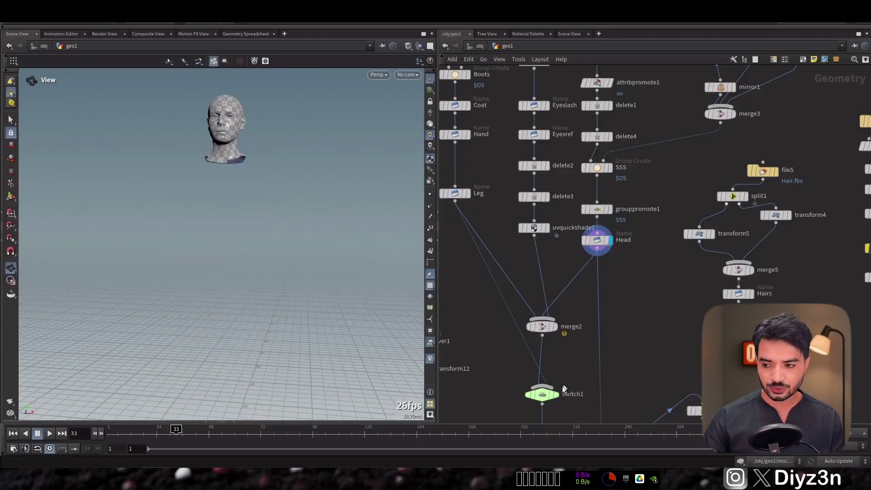
{"action": "left_click", "coordinate": [558, 399]}
{"action": "middle_click_drag", "start_coordinate": [577, 354], "coordinate": [542, 380]}
{"action": "middle_click_drag", "start_coordinate": [852, 343], "coordinate": [411, 175]}
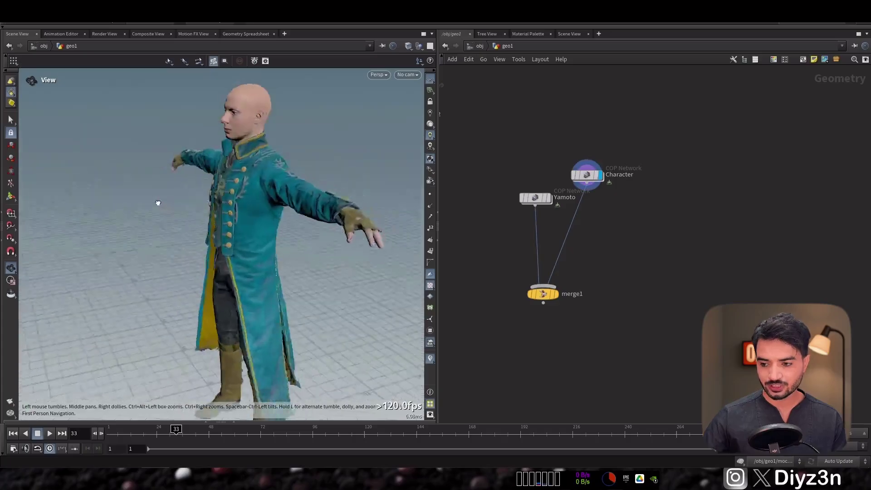
{"action": "left_click_drag", "start_coordinate": [158, 202], "coordinate": [218, 193]}
Step: Open the Character COP network and examine its chain of material nodes, starting from sopimport1 and the Coat and Pants nodes
{"action": "double_click", "coordinate": [581, 175]}
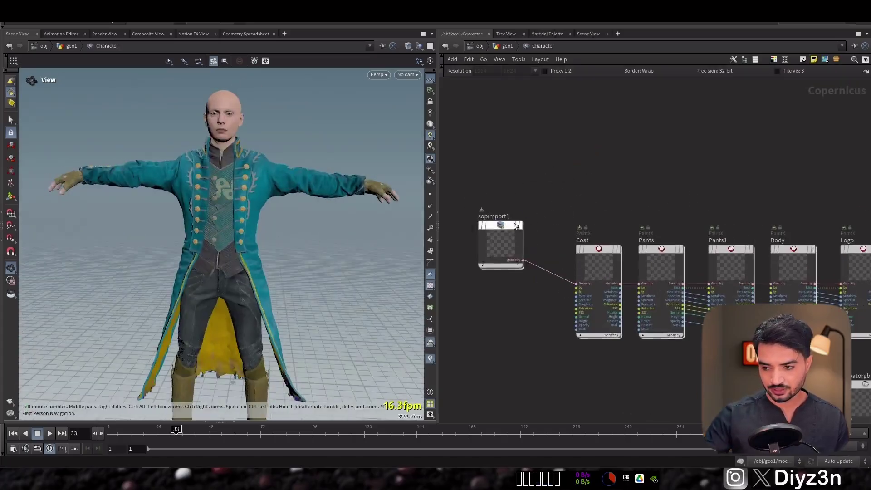
{"action": "left_click", "coordinate": [523, 212]}
{"action": "left_click", "coordinate": [623, 231]}
{"action": "middle_click_drag", "start_coordinate": [686, 229], "coordinate": [514, 172]}
{"action": "left_click", "coordinate": [515, 172]}
{"action": "left_click", "coordinate": [583, 171]}
{"action": "middle_click_drag", "start_coordinate": [647, 169], "coordinate": [554, 158]}
{"action": "left_click", "coordinate": [565, 166]}
{"action": "left_click", "coordinate": [553, 157]}
{"action": "left_click", "coordinate": [633, 170]}
{"action": "mouse_move", "coordinate": [633, 170]}
{"action": "middle_mouse_down"}
{"action": "mouse_move", "coordinate": [538, 171]}
{"action": "mouse_move", "coordinate": [549, 159]}
{"action": "middle_mouse_up"}
{"action": "left_click", "coordinate": [549, 157]}
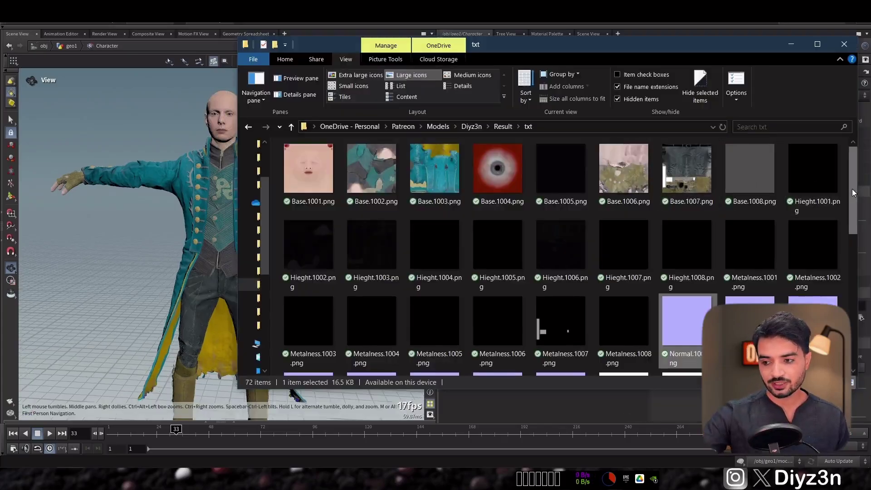
Step: Look through the exported texture maps in the txt folder and view Base.1002.png
{"action": "scroll", "coordinate": [851, 186], "scroll_direction": "down", "scroll_amount": 6}
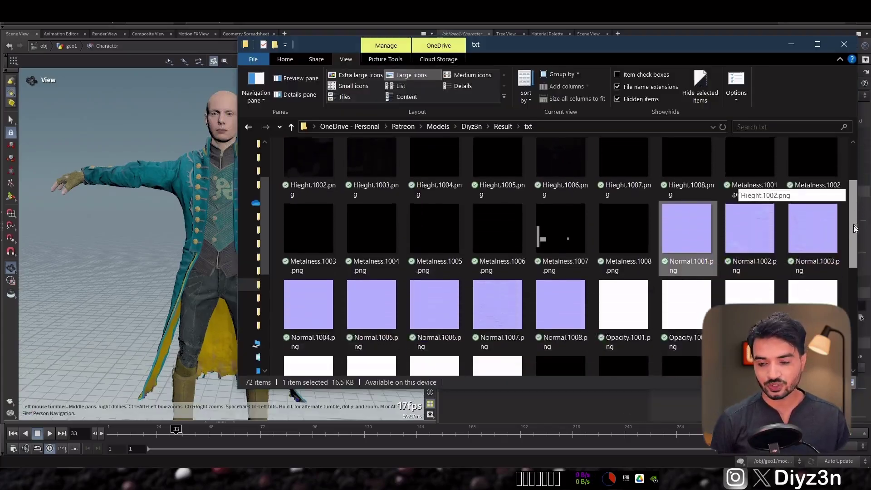
{"action": "scroll", "coordinate": [847, 179], "scroll_direction": "up", "scroll_amount": 6}
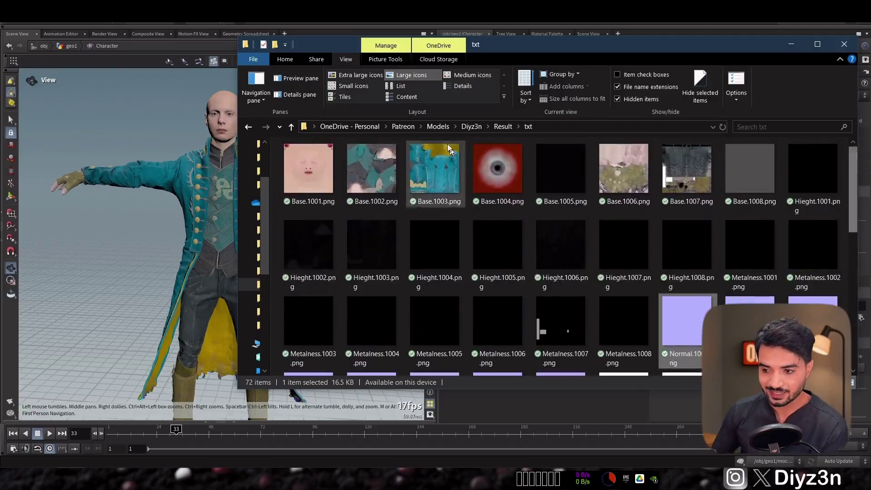
{"action": "left_click", "coordinate": [376, 187]}
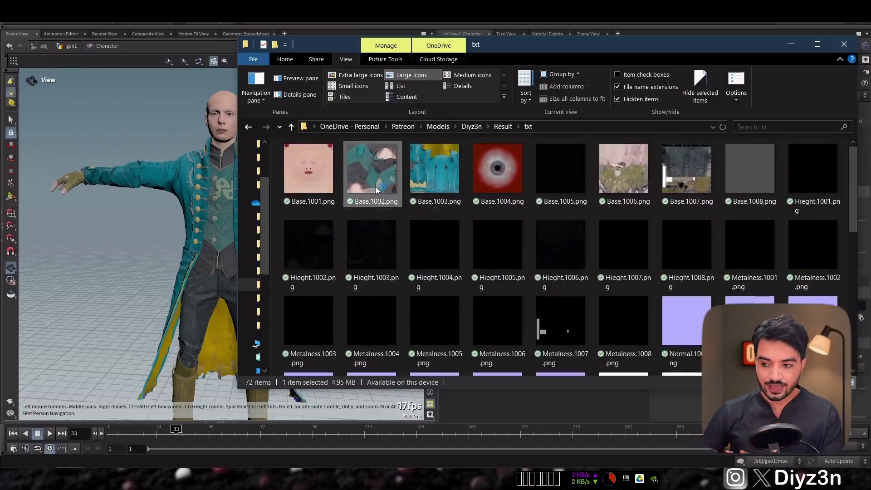
{"action": "double_click", "coordinate": [376, 186]}
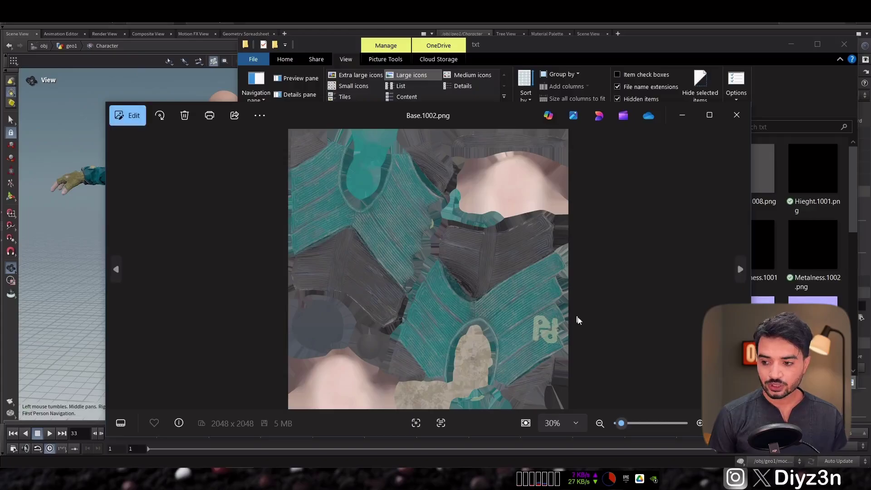
{"action": "left_click", "coordinate": [737, 114]}
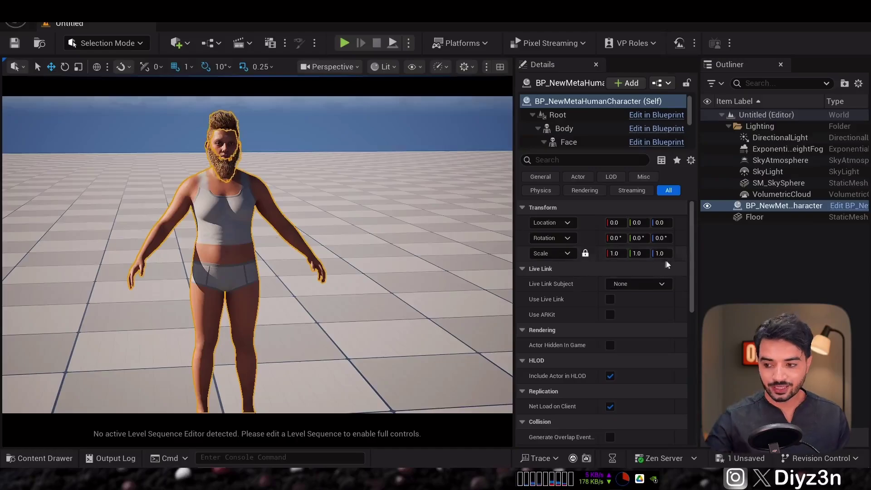
Step: Switch to Unreal Engine, select the MetaHuman's Body component and locate its SKM_NewMetaHumanCharacter_BodyMesh asset for export
{"action": "scroll", "coordinate": [667, 265], "scroll_direction": "down", "scroll_amount": 10}
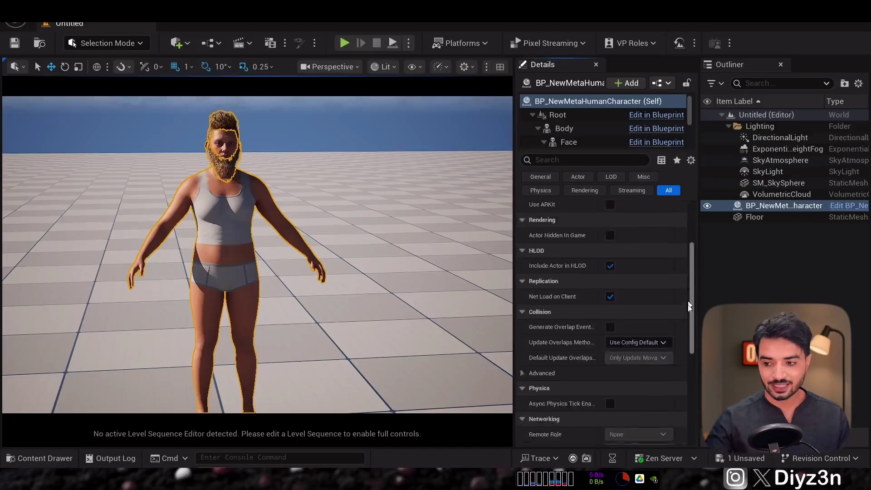
{"action": "scroll", "coordinate": [667, 265], "scroll_direction": "up", "scroll_amount": 3}
{"action": "left_click", "coordinate": [564, 129]}
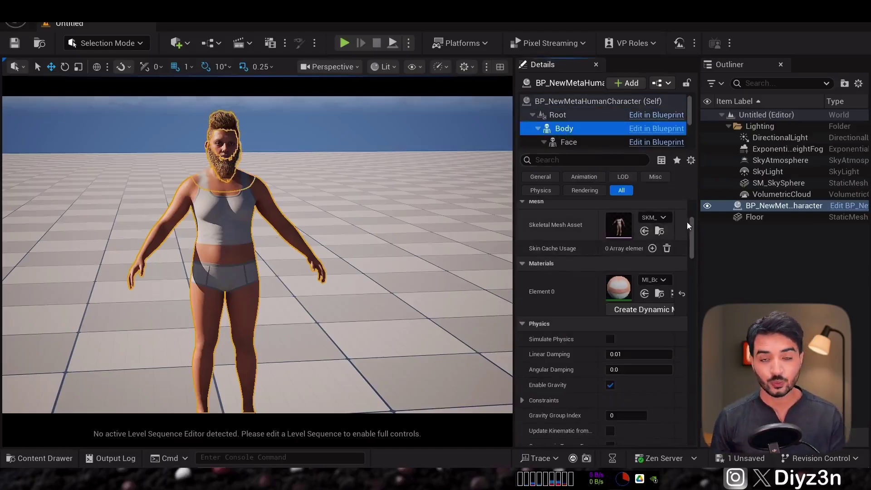
{"action": "left_click", "coordinate": [660, 231]}
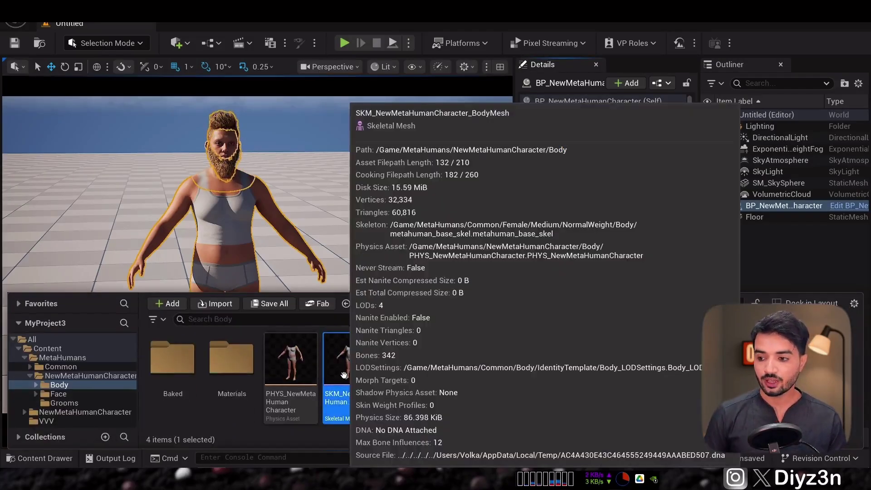
{"action": "right_click", "coordinate": [349, 363]}
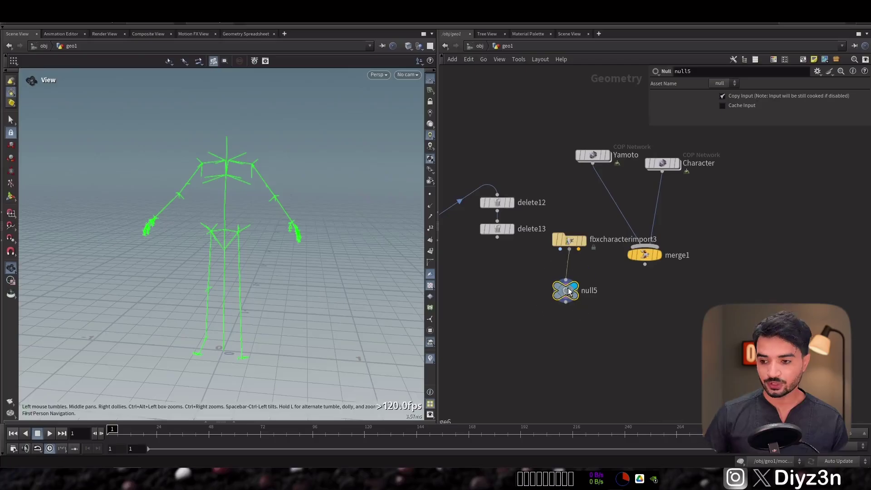
Step: Switch to Houdini, add a Transform node below delete13 and scale the outfit uniformly to match the imported MetaHuman skeleton
{"action": "left_click", "coordinate": [519, 252]}
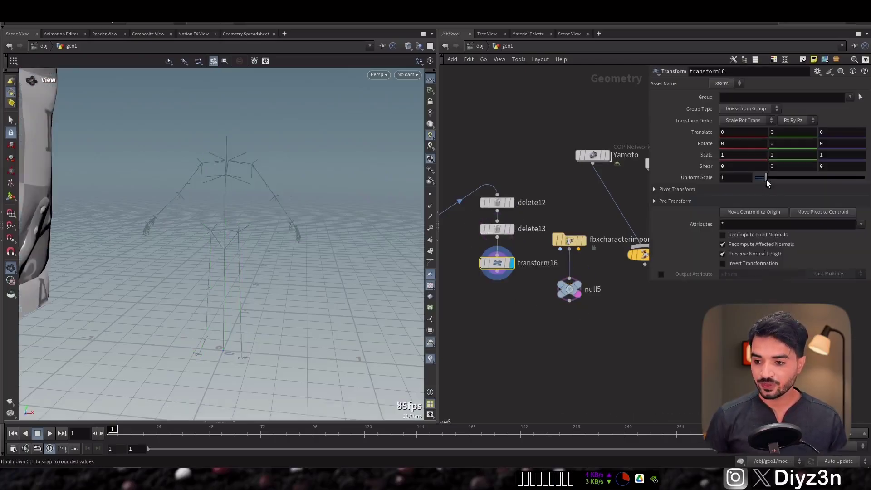
{"action": "left_click_drag", "start_coordinate": [766, 180], "coordinate": [756, 184]}
{"action": "middle_click_drag", "start_coordinate": [742, 178], "coordinate": [808, 205]}
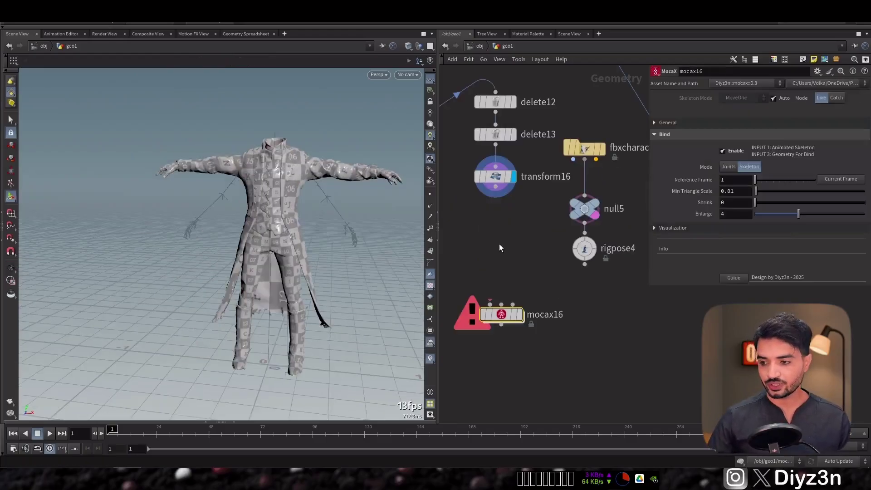
Step: Wire rigpose4 into the first input of mocax16 and transform16 into its third, and show rigpose4 as a template
{"action": "left_click", "coordinate": [498, 249]}
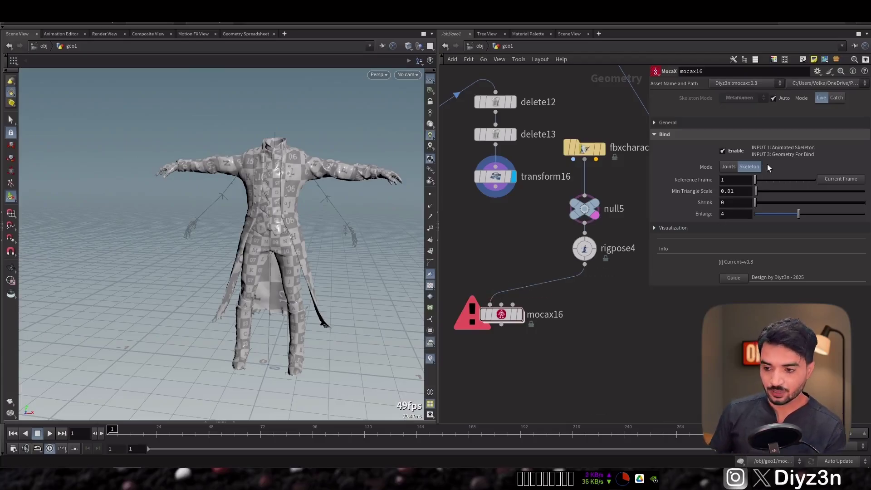
{"action": "mouse_move", "coordinate": [599, 212]}
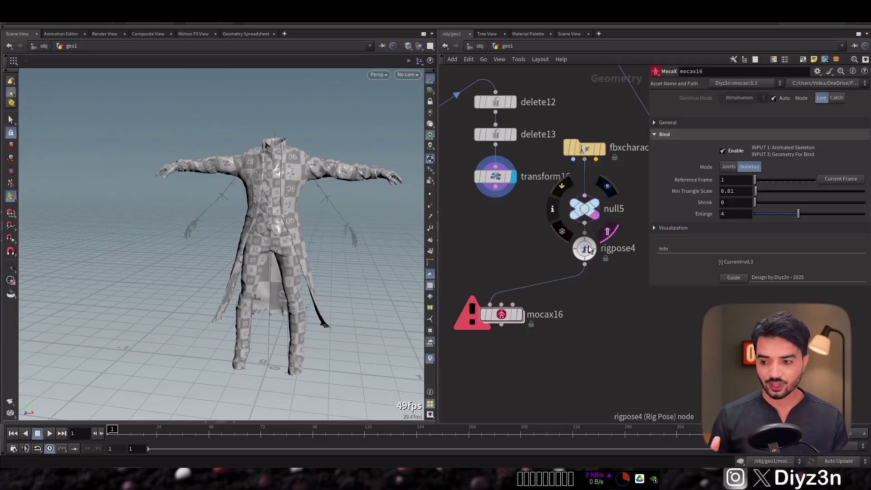
{"action": "mouse_move", "coordinate": [588, 250]}
{"action": "left_click", "coordinate": [607, 271]}
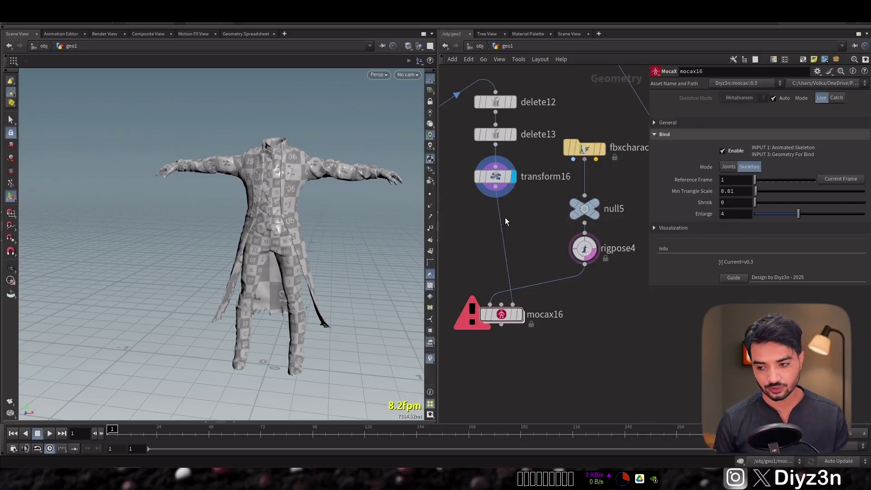
{"action": "mouse_move", "coordinate": [524, 316]}
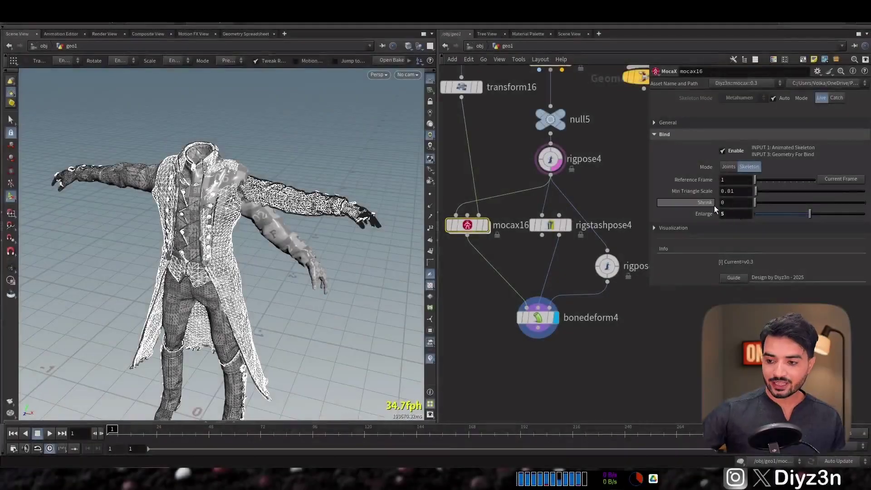
Step: Rotate the left upper arm to about 35.4 degrees and pose the right upper arm in rigpose5 to test the coat's deformation
{"action": "left_click", "coordinate": [607, 266]}
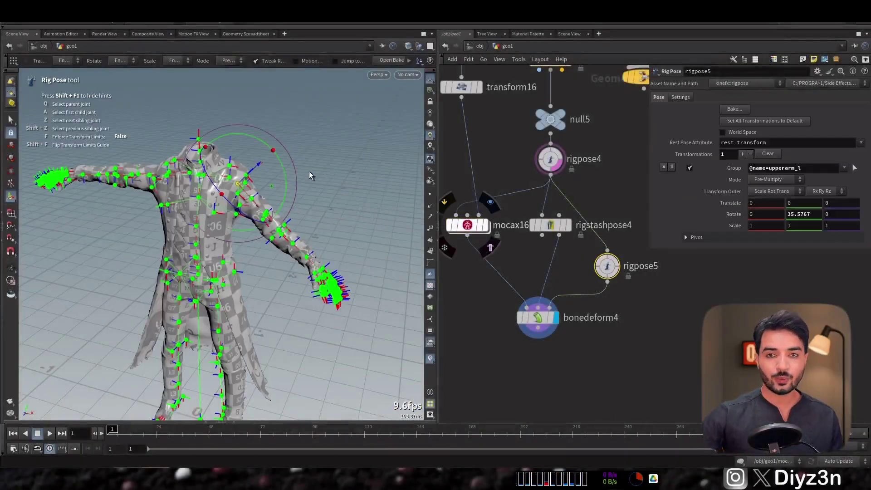
{"action": "mouse_move", "coordinate": [282, 171]}
{"action": "left_mouse_down"}
{"action": "mouse_move", "coordinate": [273, 137]}
{"action": "mouse_move", "coordinate": [270, 181]}
{"action": "left_mouse_up"}
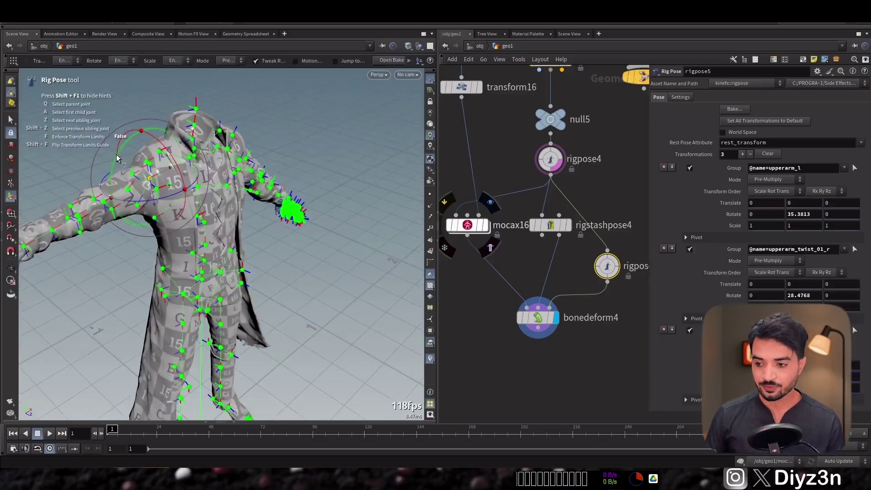
{"action": "left_click_drag", "start_coordinate": [117, 158], "coordinate": [114, 181]}
{"action": "left_click_drag", "start_coordinate": [204, 313], "coordinate": [159, 274], "text": "alt"}
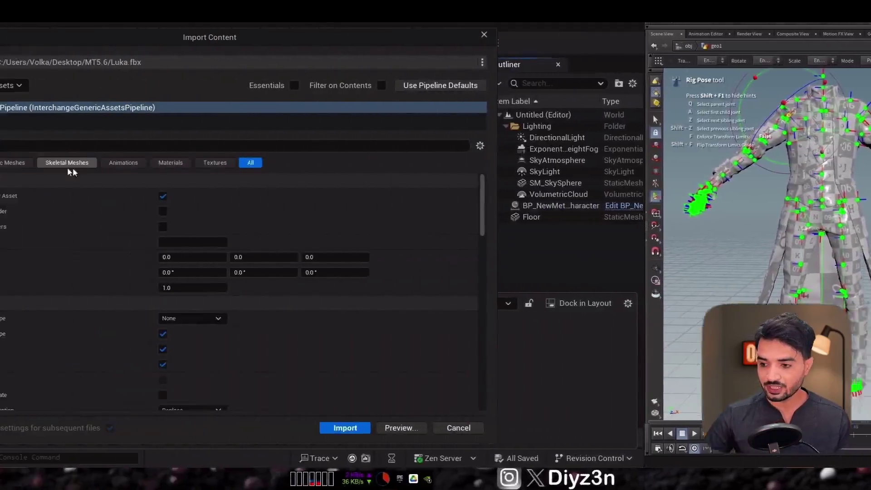
Step: Import Luka.fbx into Unreal's Custom folder, assigning an existing skeleton in its skeletal mesh settings
{"action": "left_click", "coordinate": [73, 167]}
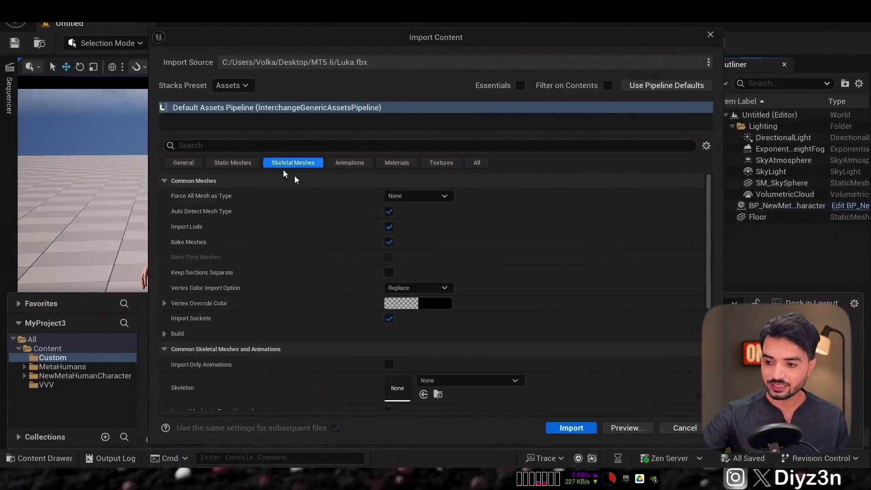
{"action": "left_click", "coordinate": [491, 380]}
{"action": "left_click_drag", "start_coordinate": [581, 276], "coordinate": [579, 308]}
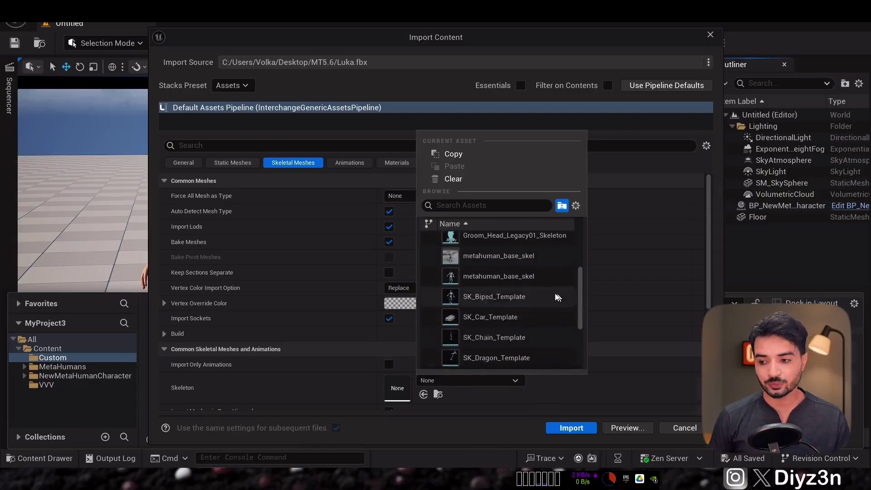
{"action": "left_click", "coordinate": [563, 298]}
{"action": "left_click", "coordinate": [572, 428]}
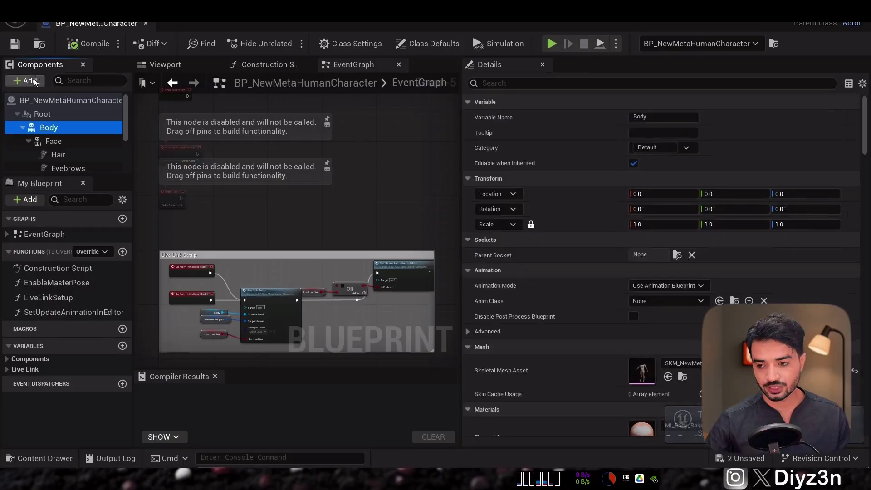
Step: Add a skeletal mesh component under Body in the MetaHuman Blueprint, assign the Luka outfit's material to Element 0 and compile
{"action": "left_click", "coordinate": [34, 82]}
{"action": "left_click", "coordinate": [68, 192]}
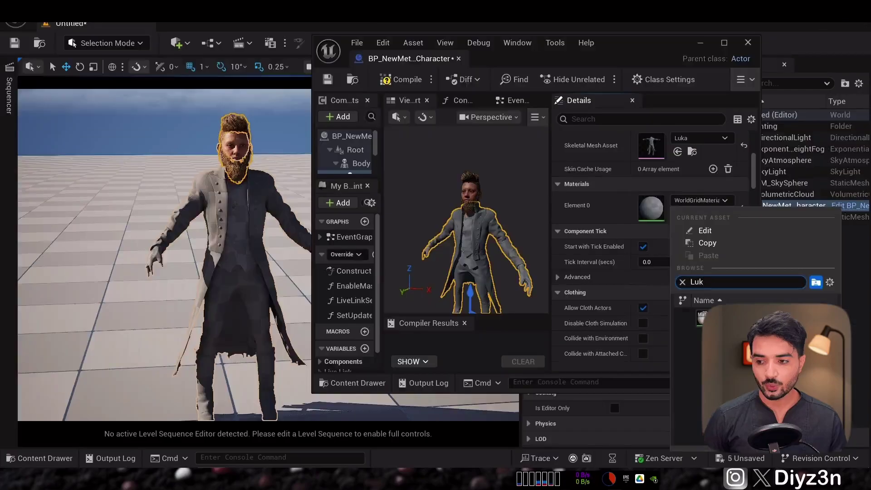
{"action": "left_click", "coordinate": [703, 318]}
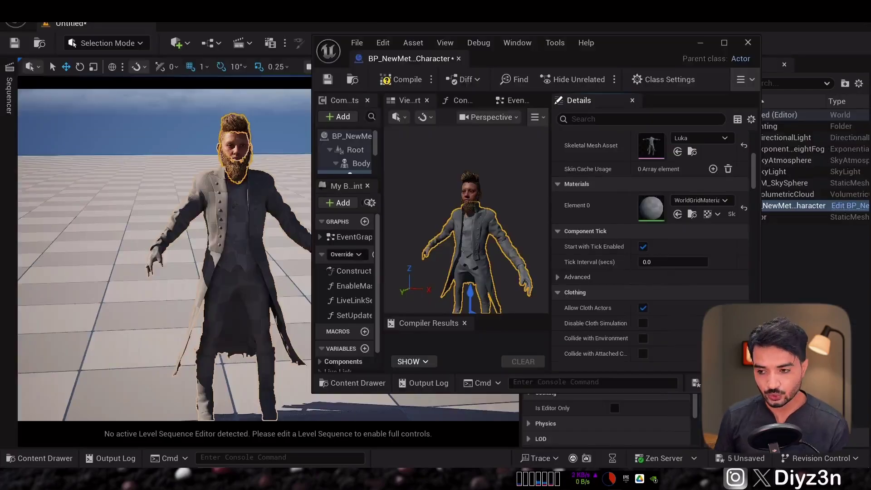
{"action": "left_click", "coordinate": [395, 83]}
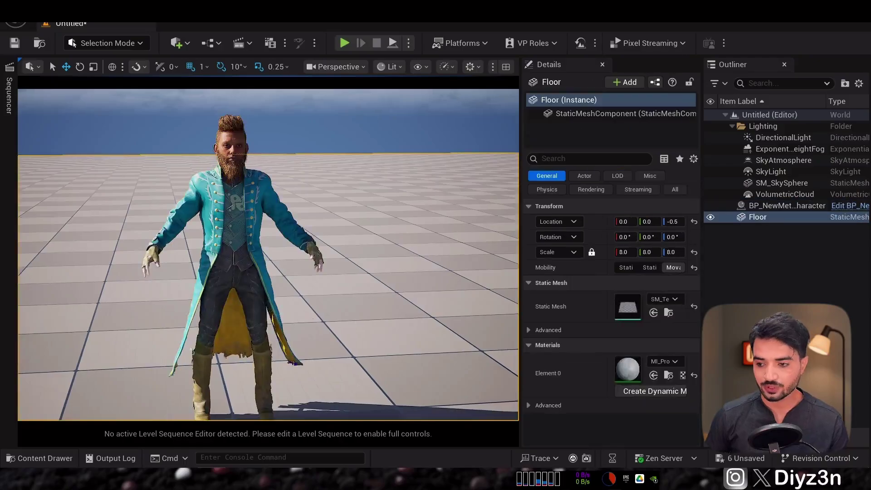
{"action": "right_click_drag", "start_coordinate": [268, 255], "coordinate": [255, 238]}
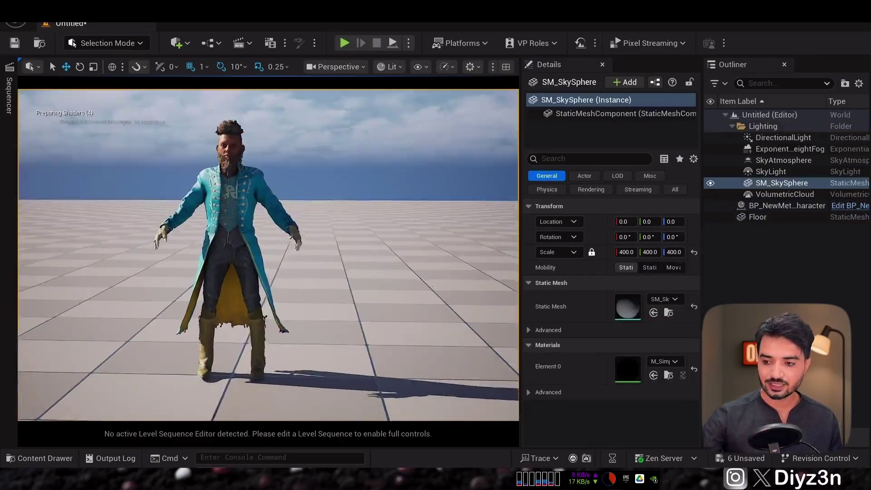
Step: Switch to Houdini, scrub through the imported move_one.fbx animation, and compare its skeleton with null5's
{"action": "mouse_move", "coordinate": [268, 254]}
{"action": "right_mouse_down"}
{"action": "mouse_move", "coordinate": [250, 254]}
{"action": "mouse_move", "coordinate": [255, 245]}
{"action": "mouse_move", "coordinate": [271, 269]}
{"action": "mouse_move", "coordinate": [264, 263]}
{"action": "right_mouse_up"}
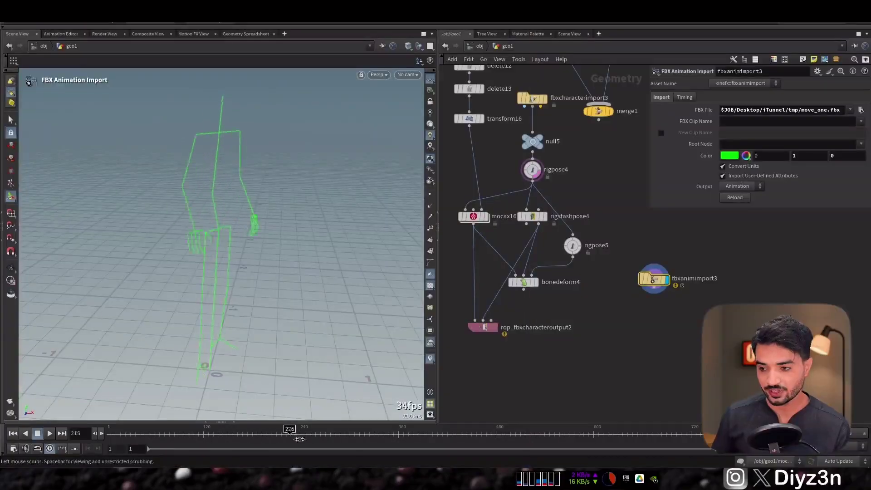
{"action": "mouse_move", "coordinate": [537, 443]}
{"action": "left_mouse_down"}
{"action": "mouse_move", "coordinate": [618, 446]}
{"action": "mouse_move", "coordinate": [546, 448]}
{"action": "left_mouse_up"}
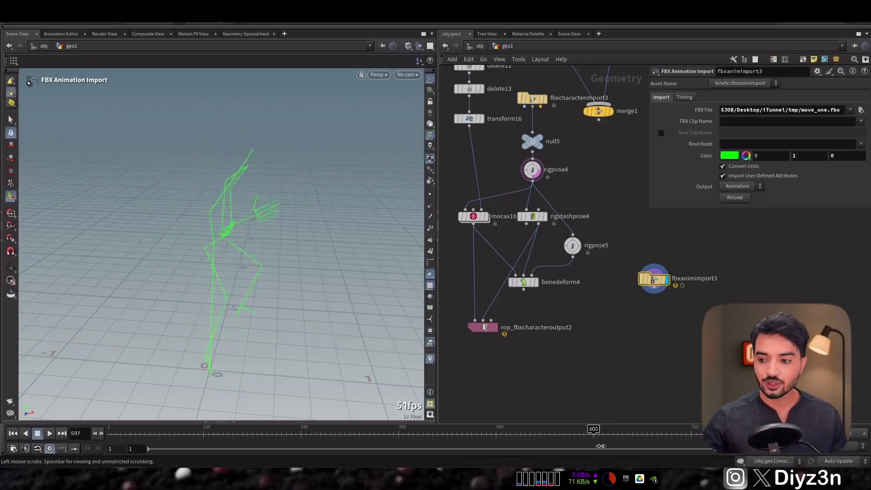
{"action": "left_click_drag", "start_coordinate": [647, 445], "coordinate": [107, 440]}
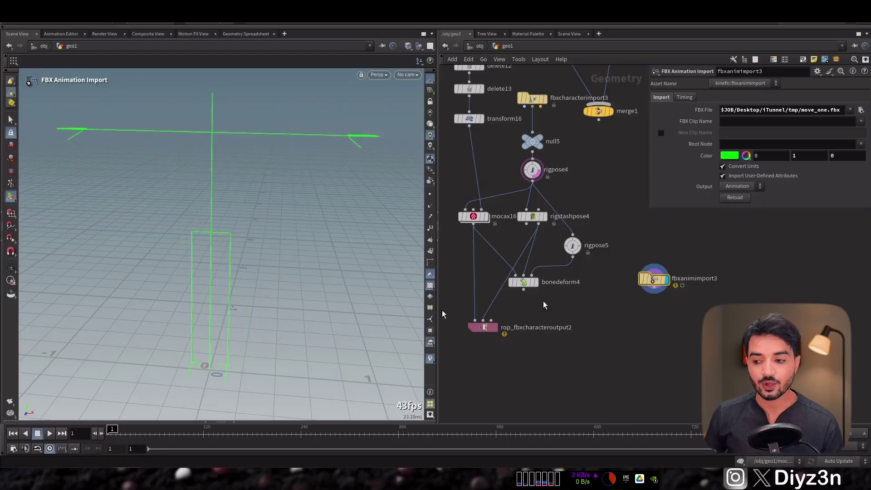
{"action": "key", "text": "Tab"}
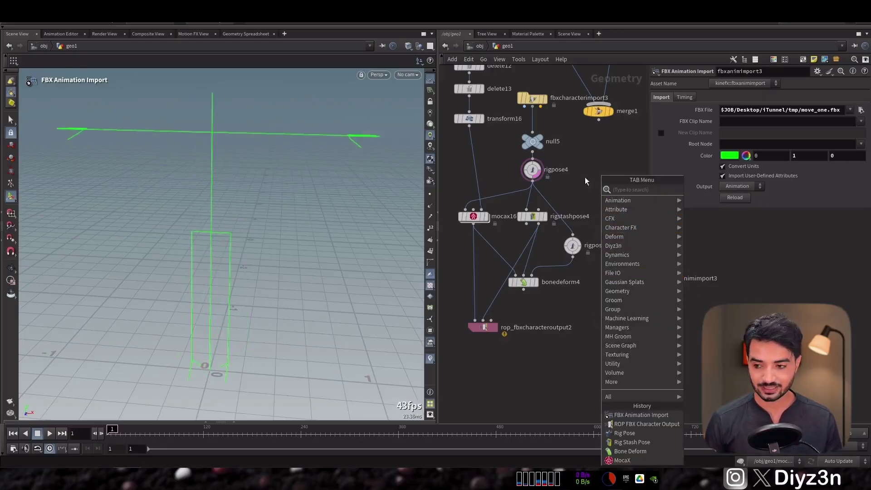
{"action": "key", "text": "Escape"}
{"action": "left_click", "coordinate": [549, 128]}
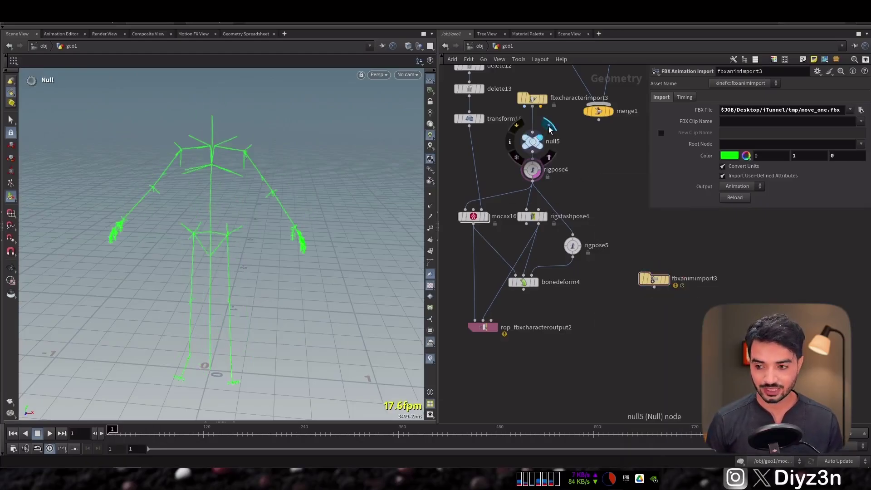
{"action": "left_click", "coordinate": [669, 280]}
{"action": "left_click", "coordinate": [548, 126]}
Step: Add a MocaX node below the animation import and wire fbxanimimport3 into its first input
{"action": "key", "text": "Tab"}
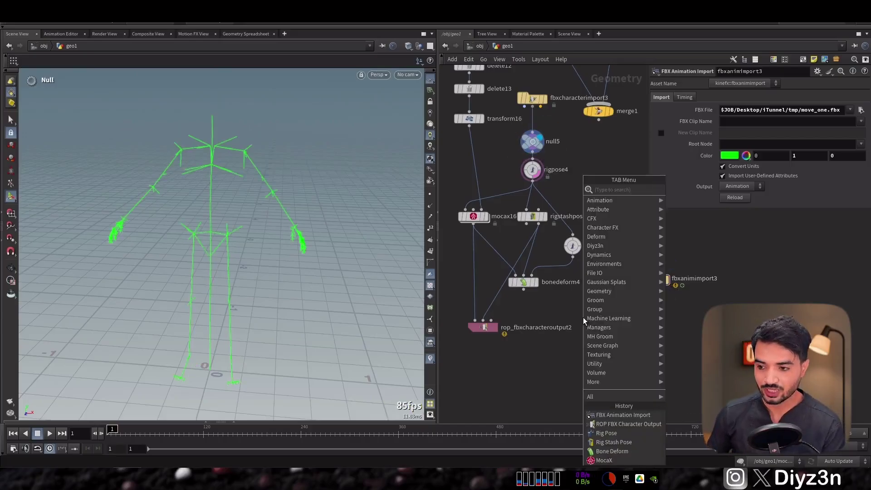
{"action": "mouse_move", "coordinate": [614, 237]}
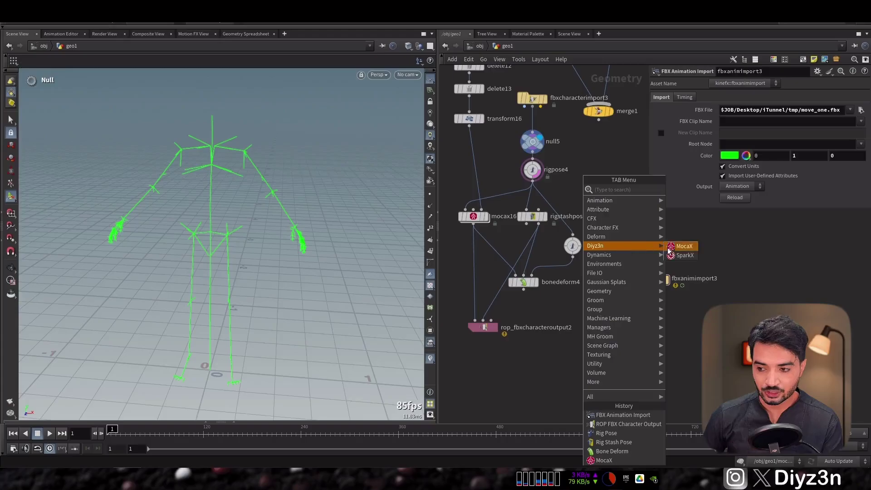
{"action": "left_click", "coordinate": [680, 247]}
{"action": "left_click", "coordinate": [599, 328]}
{"action": "left_click", "coordinate": [682, 194]}
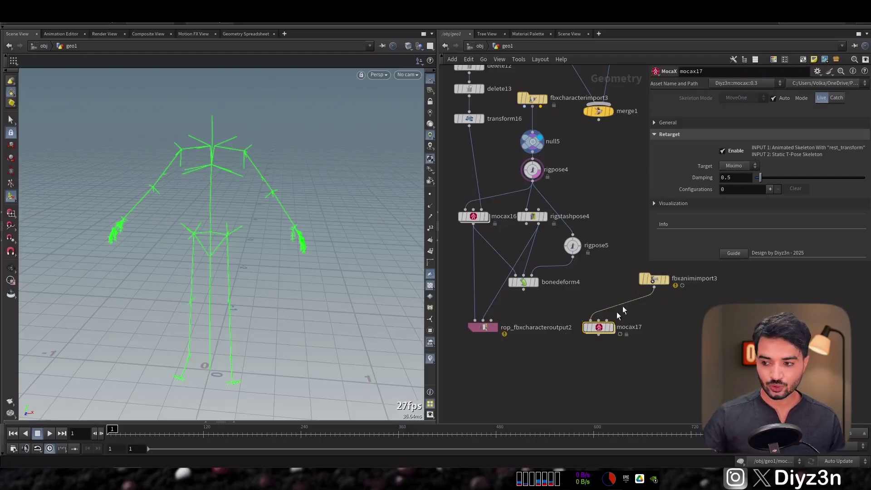
Step: Wire null5 into mocax17's second input, set its retarget target to MetaHuman, and scrub the retargeted animation
{"action": "key", "text": "Tab"}
{"action": "left_click", "coordinate": [640, 315]}
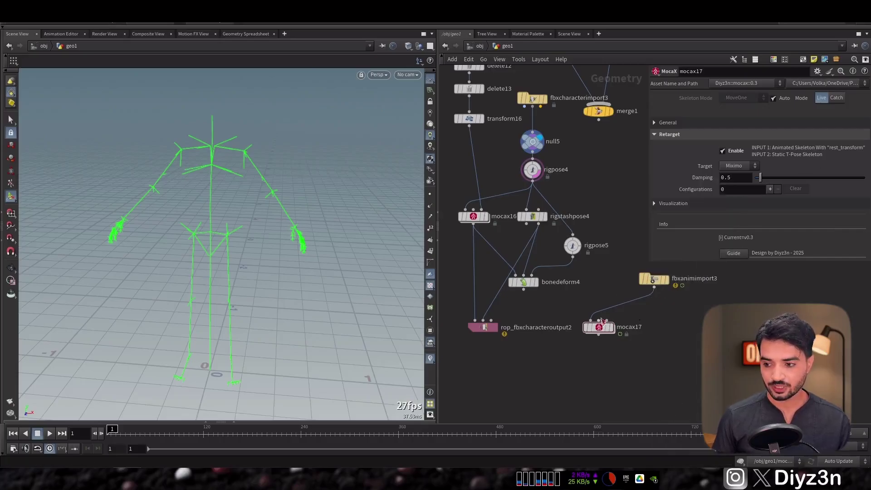
{"action": "left_click_drag", "start_coordinate": [533, 142], "coordinate": [589, 154]}
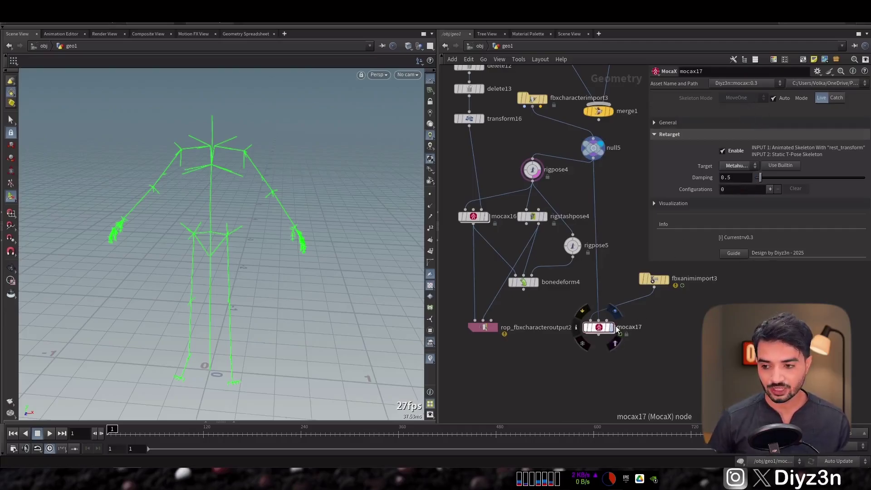
{"action": "left_click", "coordinate": [613, 329]}
{"action": "left_click_drag", "start_coordinate": [114, 429], "coordinate": [481, 433]}
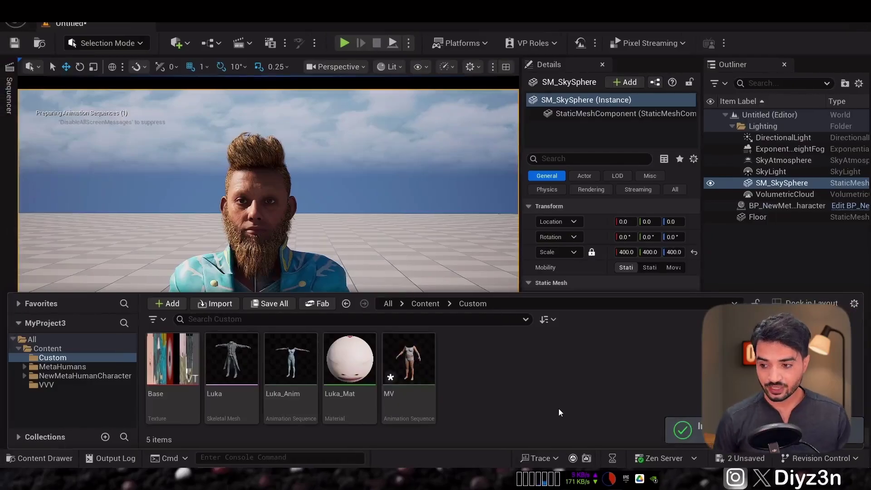
Step: In Unreal, preview the MV animation sequence and add it as the animation track of the MetaHuman's Body
{"action": "double_click", "coordinate": [394, 350]}
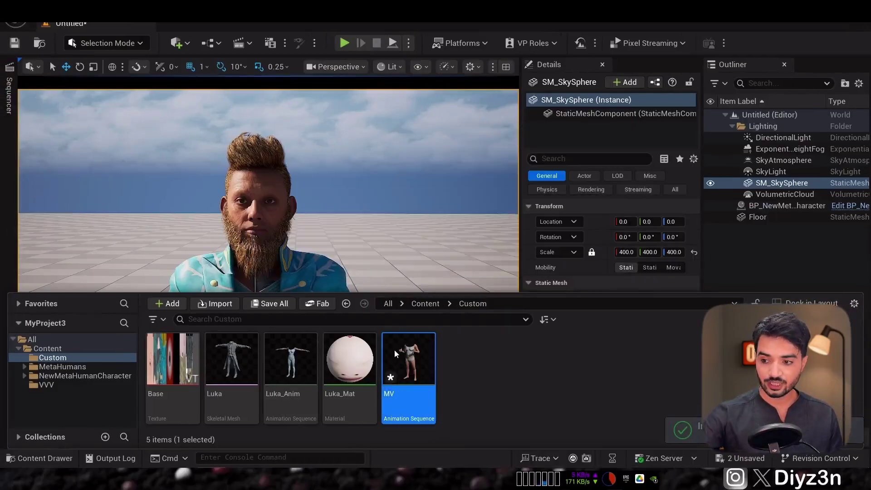
{"action": "left_click_drag", "start_coordinate": [476, 285], "coordinate": [575, 289]}
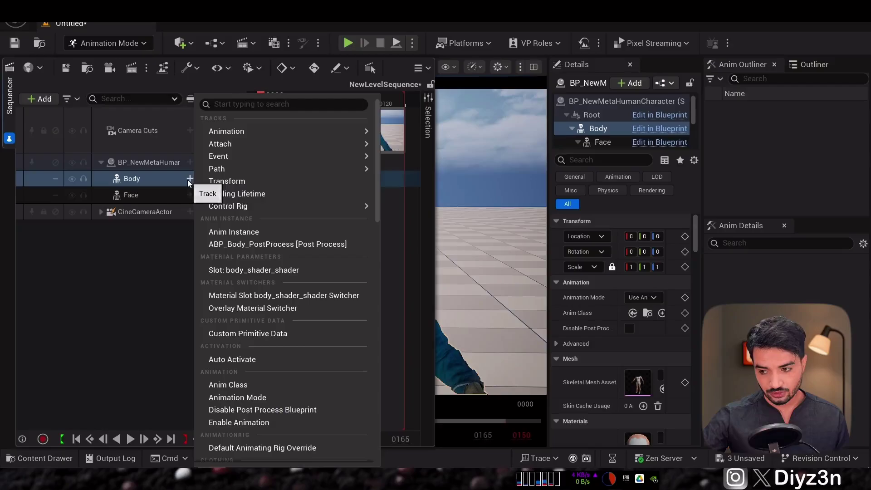
{"action": "mouse_move", "coordinate": [260, 155]}
{"action": "mouse_move", "coordinate": [294, 135]}
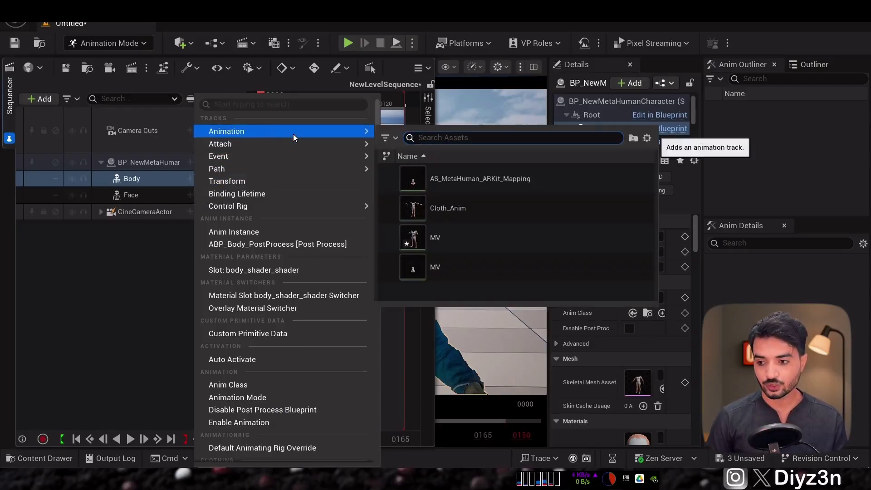
{"action": "left_click", "coordinate": [444, 240]}
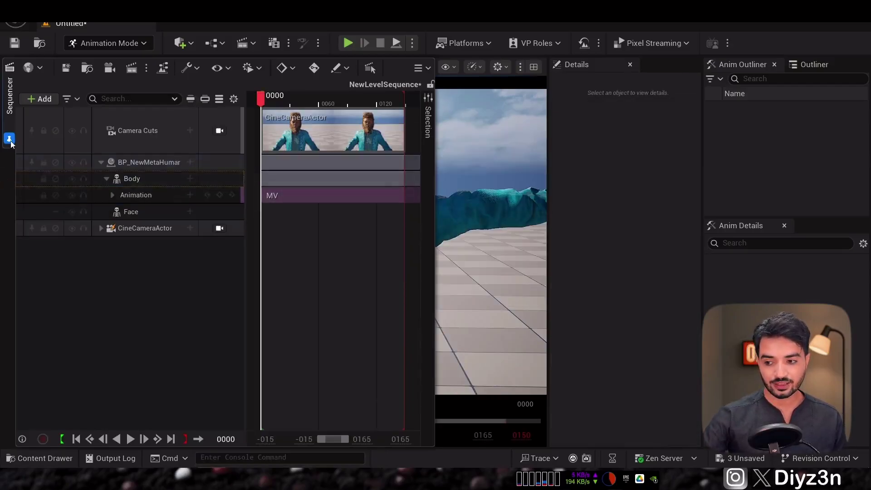
Step: Scrub the level sequence to check the outfit's motion and set the view range end to 0800
{"action": "left_click", "coordinate": [9, 140]}
{"action": "left_click_drag", "start_coordinate": [172, 420], "coordinate": [468, 429]}
{"action": "left_click", "coordinate": [475, 435]}
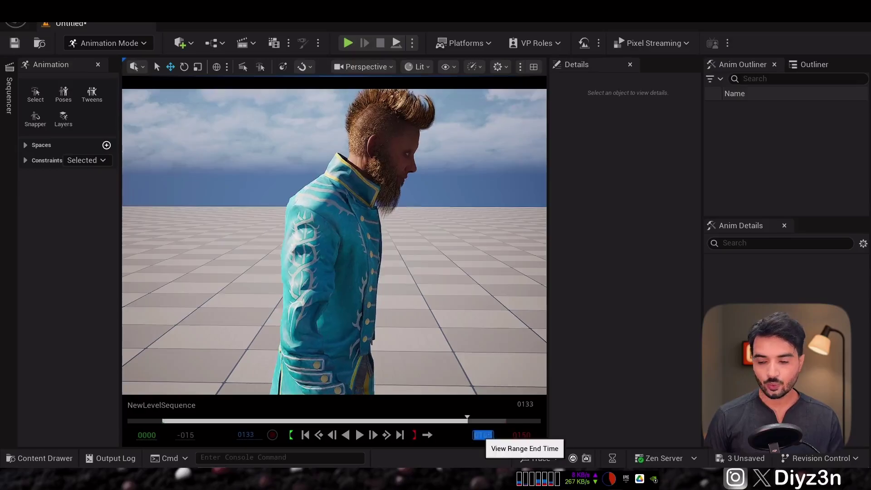
{"action": "key", "text": "Return"}
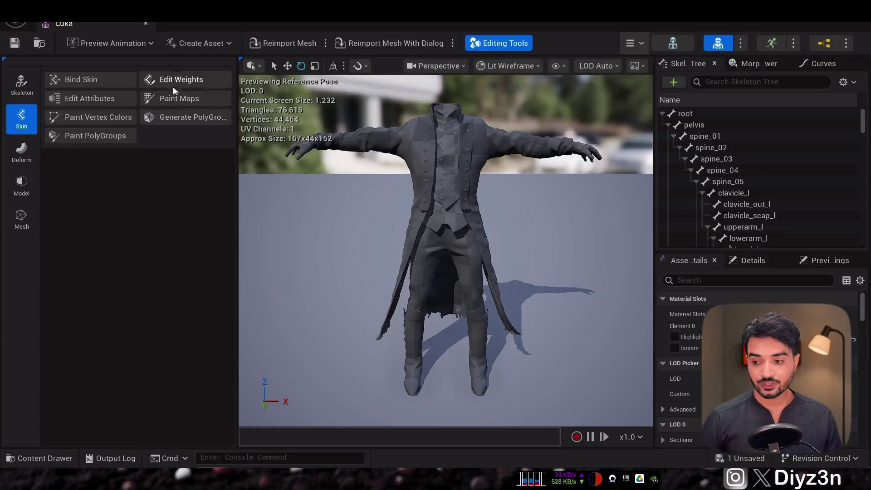
Step: Open Luka's skin weights for editing and inspect the influence of the clavicle_out_l, spine_03, clavicle_scap_l and upperarm_l bones
{"action": "left_click", "coordinate": [167, 82]}
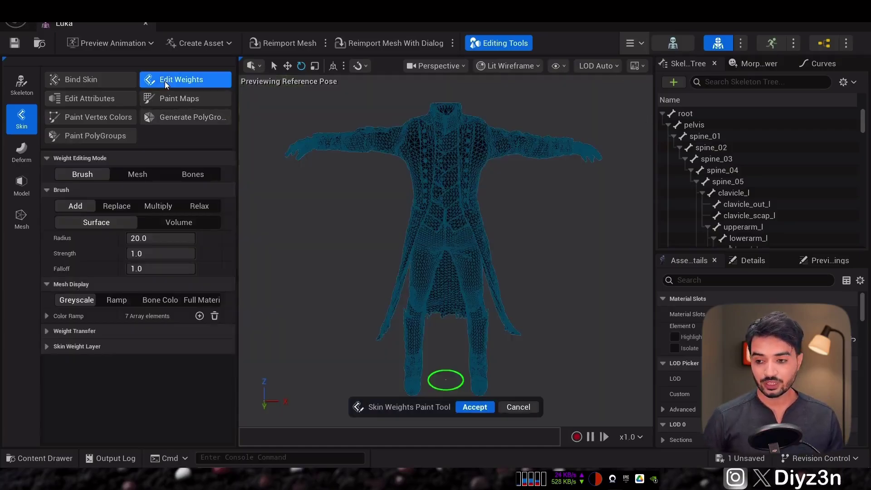
{"action": "left_click", "coordinate": [767, 207]}
{"action": "left_click", "coordinate": [727, 162]}
{"action": "left_click", "coordinate": [744, 218]}
{"action": "left_click", "coordinate": [745, 228]}
{"action": "left_click", "coordinate": [712, 163]}
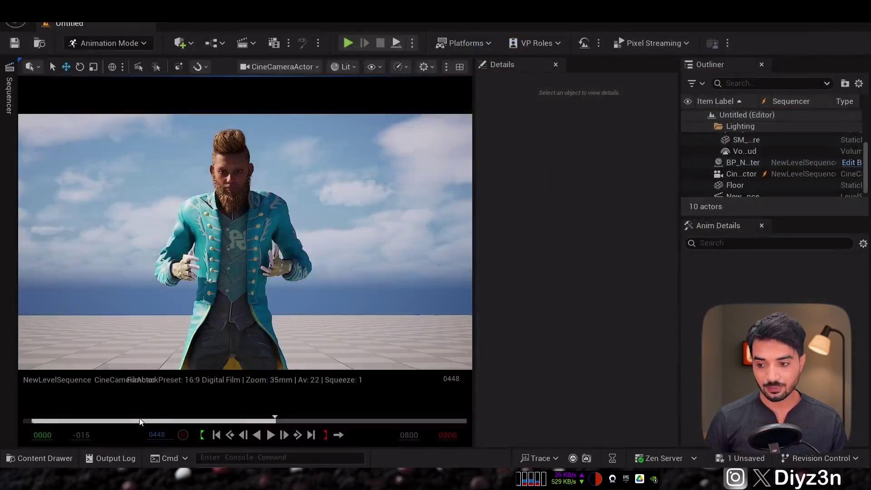
Step: Scrub the level sequence and view the character closely to examine how the coat deforms
{"action": "left_click_drag", "start_coordinate": [140, 422], "coordinate": [110, 418]}
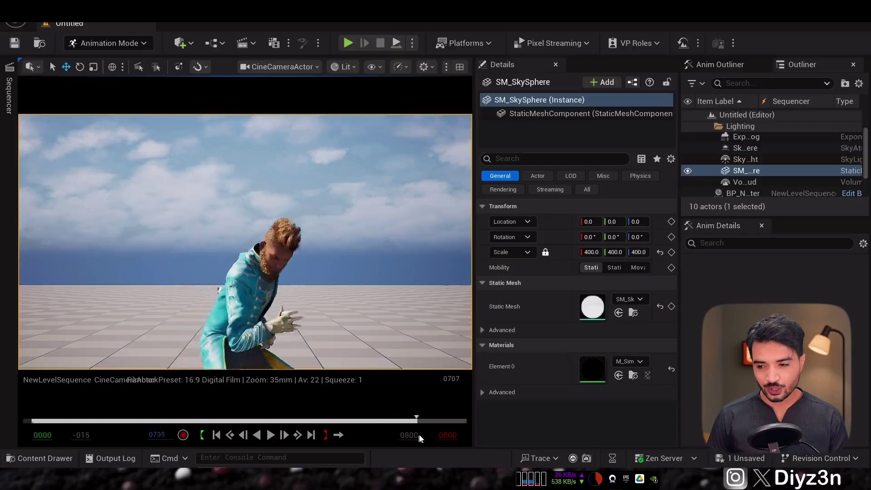
{"action": "left_click_drag", "start_coordinate": [272, 254], "coordinate": [296, 213], "text": "alt"}
{"action": "left_click_drag", "start_coordinate": [399, 422], "coordinate": [440, 425]}
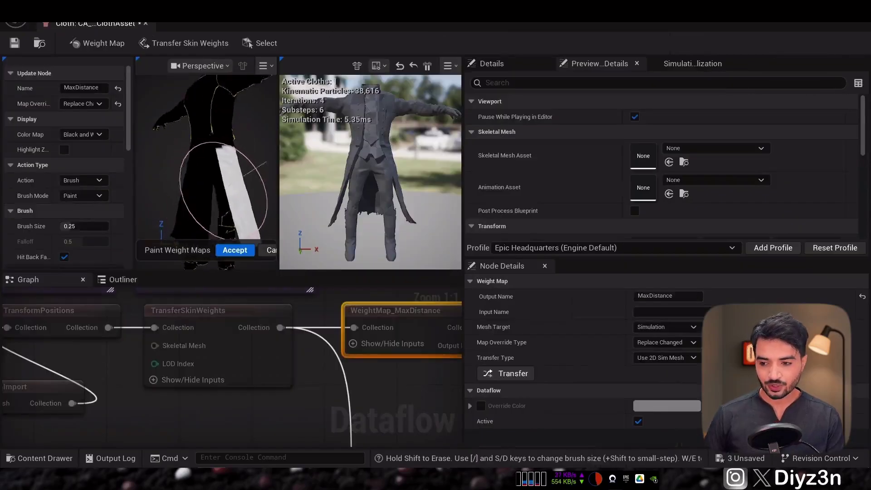
Step: Paint the MaxDistance weight map over the coat tails below the waist in the cloth asset
{"action": "mouse_move", "coordinate": [224, 191]}
{"action": "left_mouse_down", "text": "alt"}
{"action": "mouse_move", "coordinate": [177, 180]}
{"action": "mouse_move", "coordinate": [215, 198]}
{"action": "left_mouse_up", "text": "alt"}
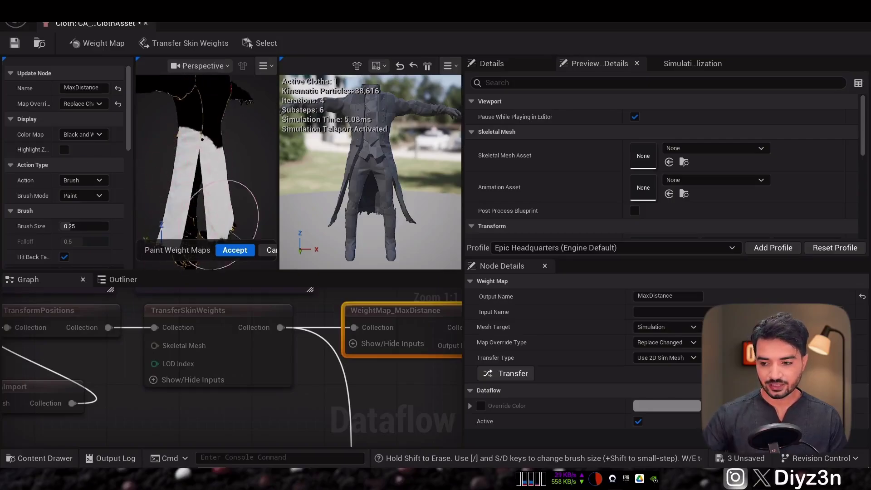
{"action": "mouse_move", "coordinate": [223, 223]}
{"action": "middle_mouse_down", "text": "alt"}
{"action": "mouse_move", "coordinate": [231, 231]}
{"action": "mouse_move", "coordinate": [232, 221]}
{"action": "middle_mouse_up", "text": "alt"}
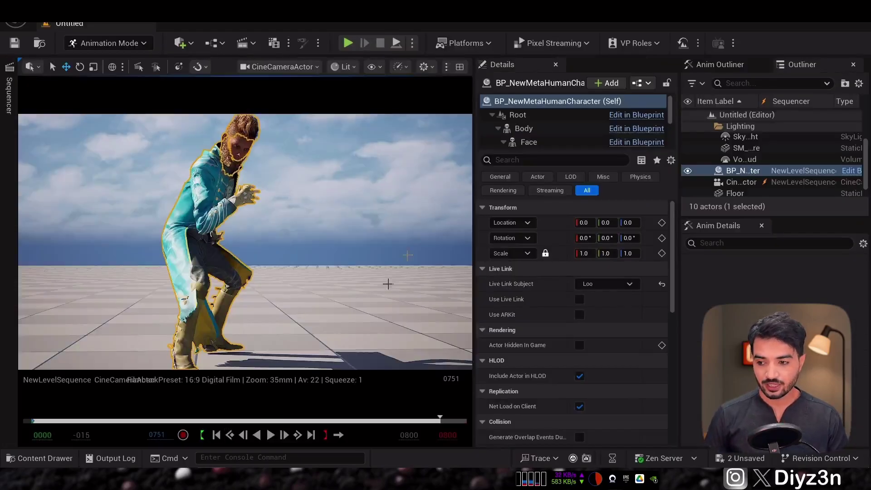
Step: Simulate the level and scrub the sequence to examine the coat's cloth motion
{"action": "left_click", "coordinate": [411, 43]}
{"action": "left_click", "coordinate": [450, 155]}
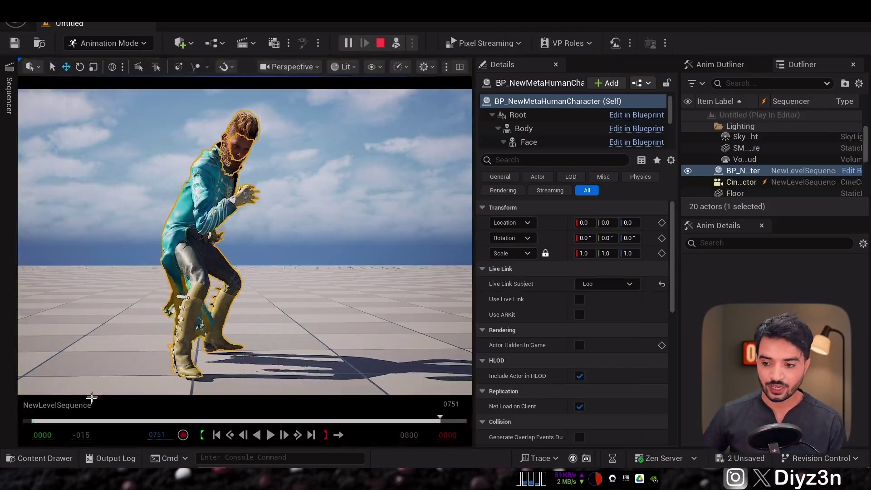
{"action": "left_click_drag", "start_coordinate": [83, 424], "coordinate": [404, 437]}
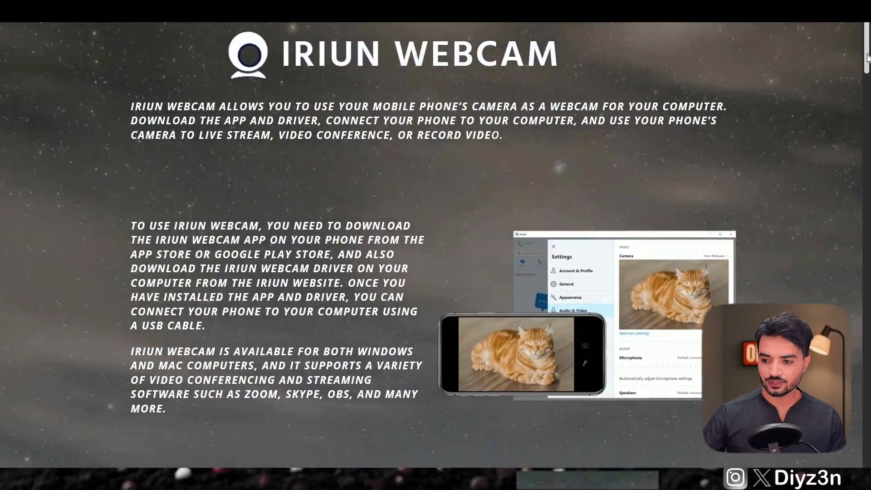
Step: Look over the Iriun Webcam website's downloads for the computer driver and phone app
{"action": "scroll", "coordinate": [485, 230], "scroll_direction": "down", "scroll_amount": 9}
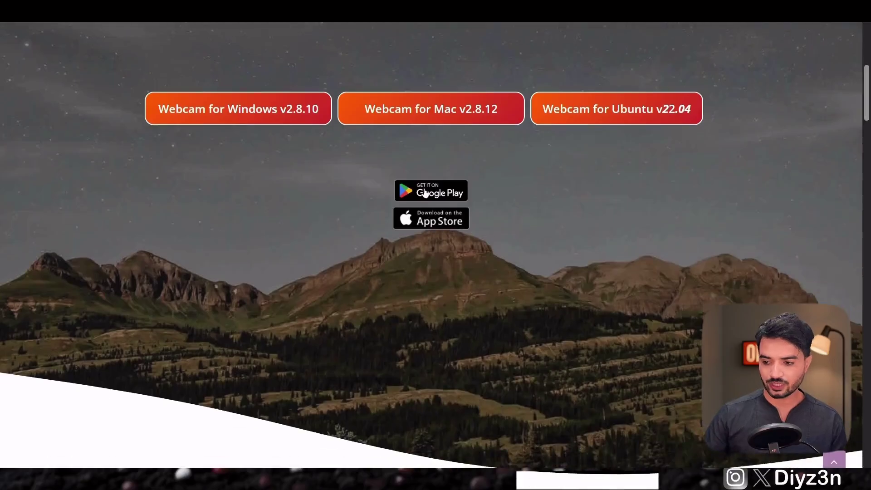
{"action": "scroll", "coordinate": [446, 266], "scroll_direction": "up", "scroll_amount": 3}
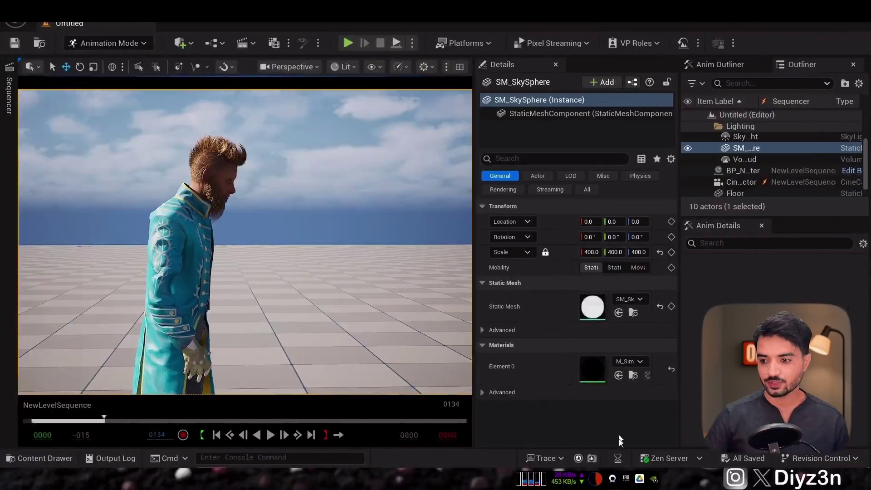
Step: Add a MetaHuman (Video) Live Link source in Unreal, choose its video device, and move the Iriun Webcam preview aside
{"action": "left_click", "coordinate": [613, 480]}
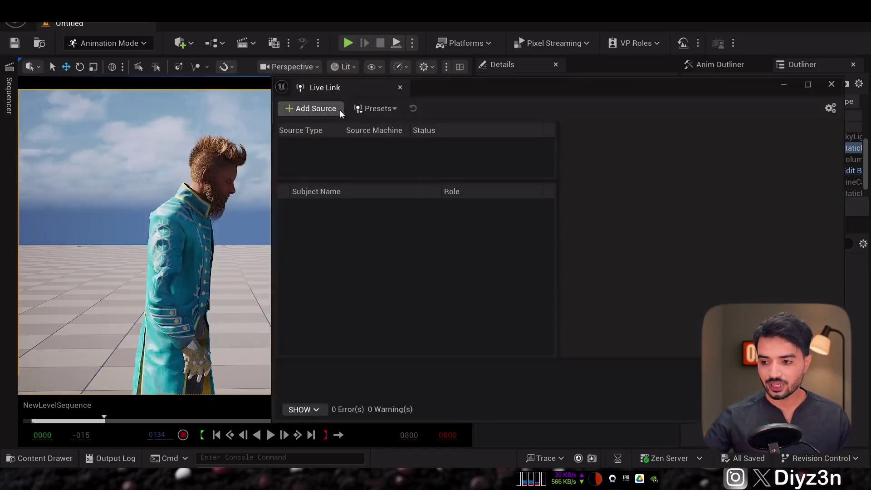
{"action": "left_click", "coordinate": [311, 108]}
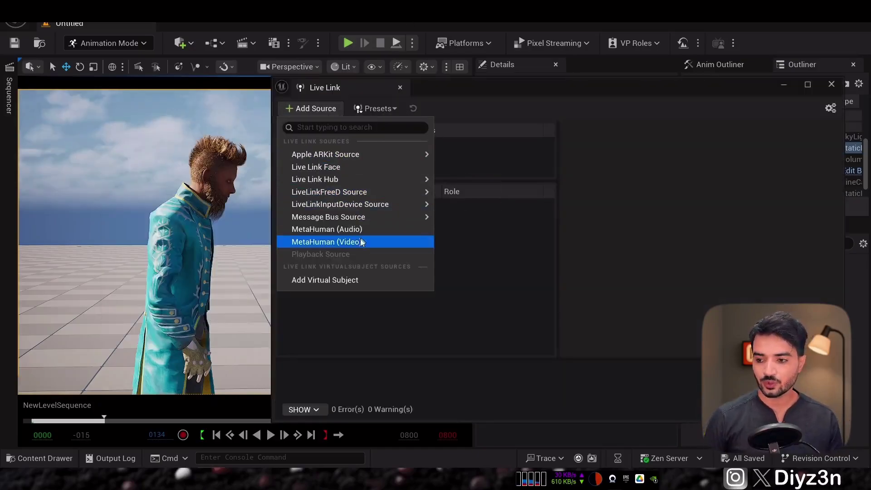
{"action": "left_click", "coordinate": [343, 242]}
{"action": "left_click", "coordinate": [345, 145]}
{"action": "left_click", "coordinate": [718, 166]}
{"action": "left_click", "coordinate": [685, 189]}
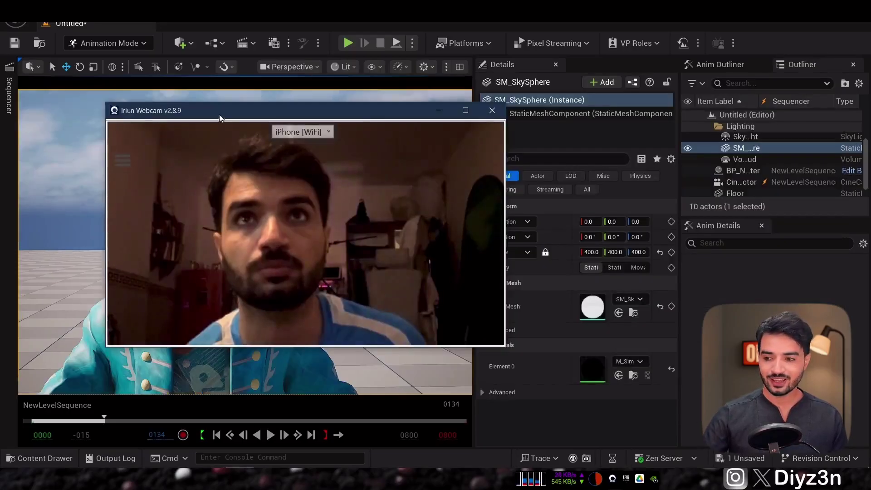
{"action": "left_click_drag", "start_coordinate": [219, 118], "coordinate": [510, 126]}
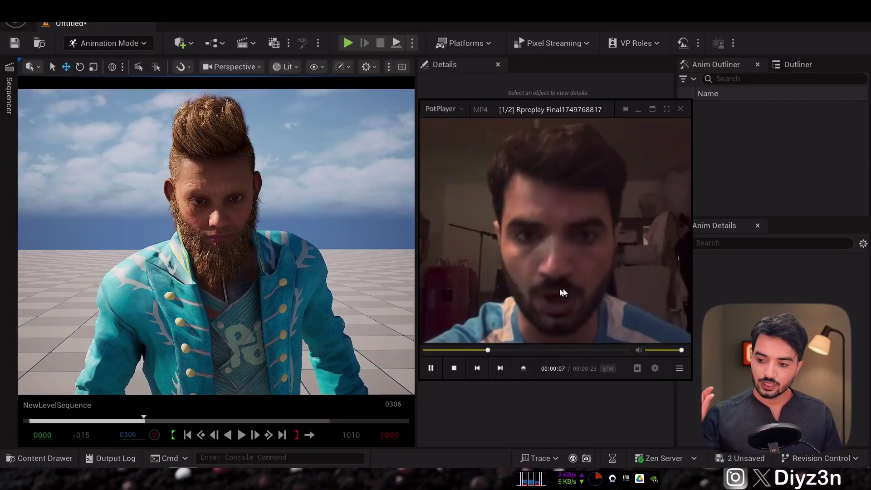
Step: Review the recorded face video and scrub through the MetaHuman performance based on it
{"action": "left_click", "coordinate": [460, 262]}
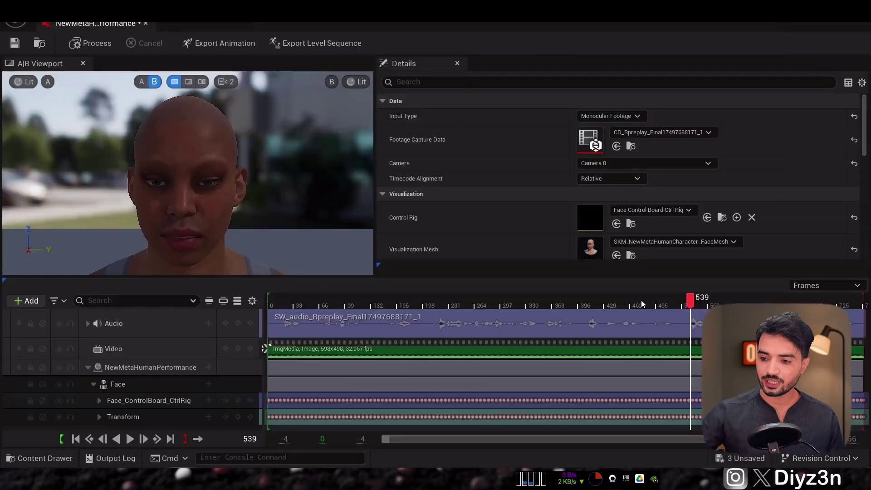
{"action": "left_click_drag", "start_coordinate": [507, 303], "coordinate": [396, 304]}
{"action": "left_click_drag", "start_coordinate": [234, 227], "coordinate": [234, 244]}
{"action": "left_click_drag", "start_coordinate": [410, 307], "coordinate": [532, 309]}
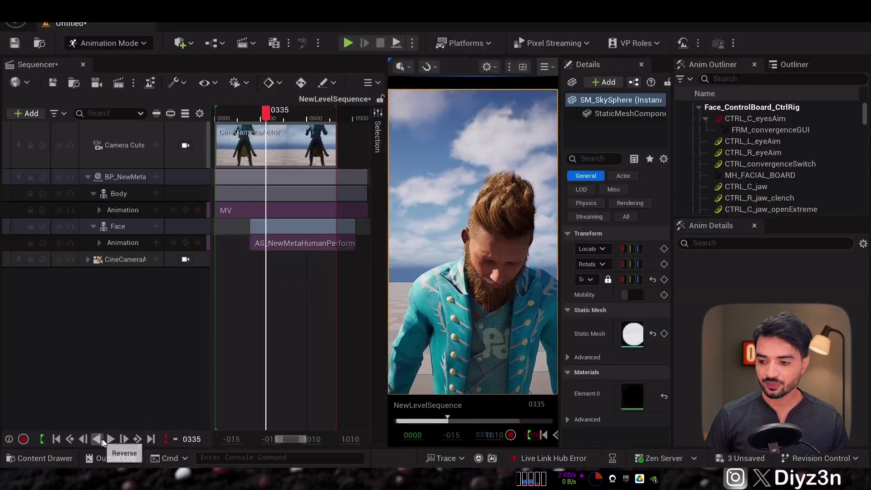
Step: Play the level sequence from frame 335 to check the body and face animations together
{"action": "left_click", "coordinate": [109, 441]}
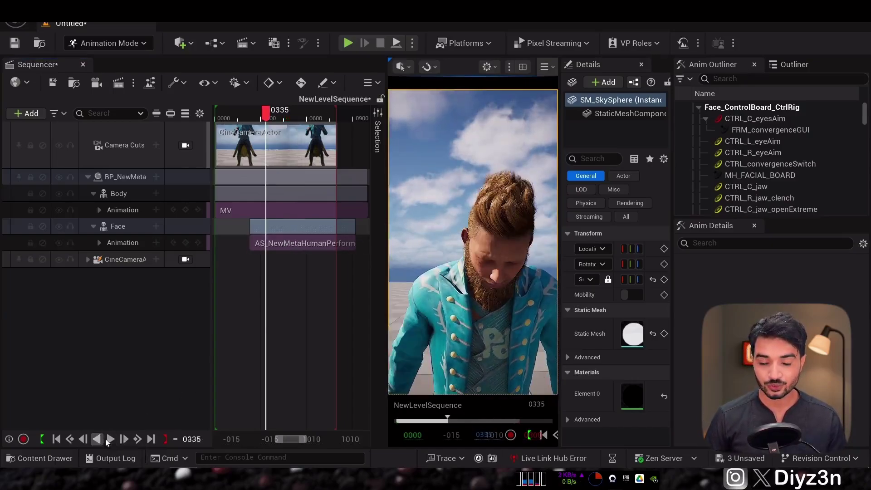
{"action": "left_click", "coordinate": [108, 440]}
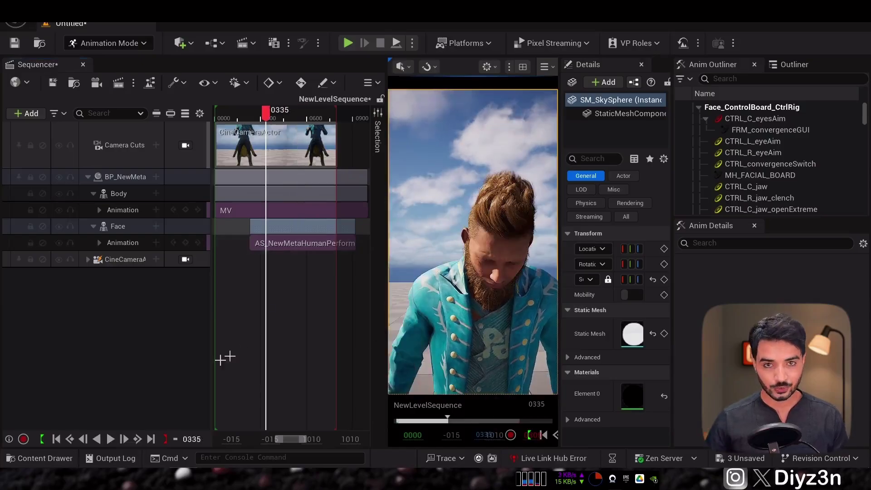
{"action": "left_click", "coordinate": [109, 439]}
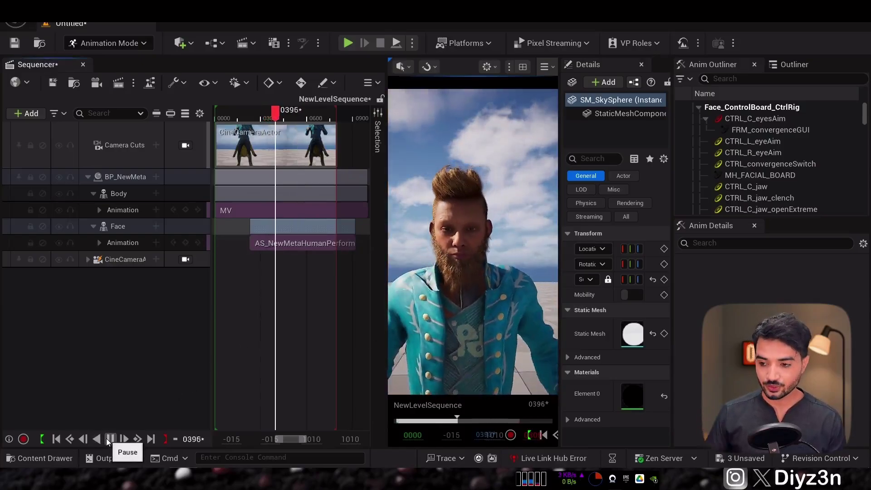